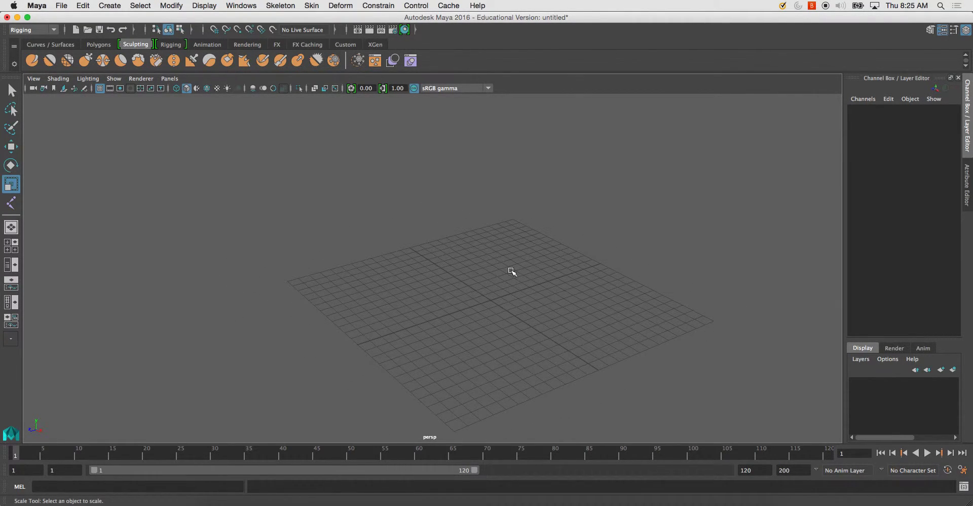
# - Orbit around Maya's empty grid, then launch Photoshop CC 2015 and bring it forward
pyautogui.moveTo(615, 267); pyautogui.dragTo(468, 235)
pyautogui.click(289, 502)
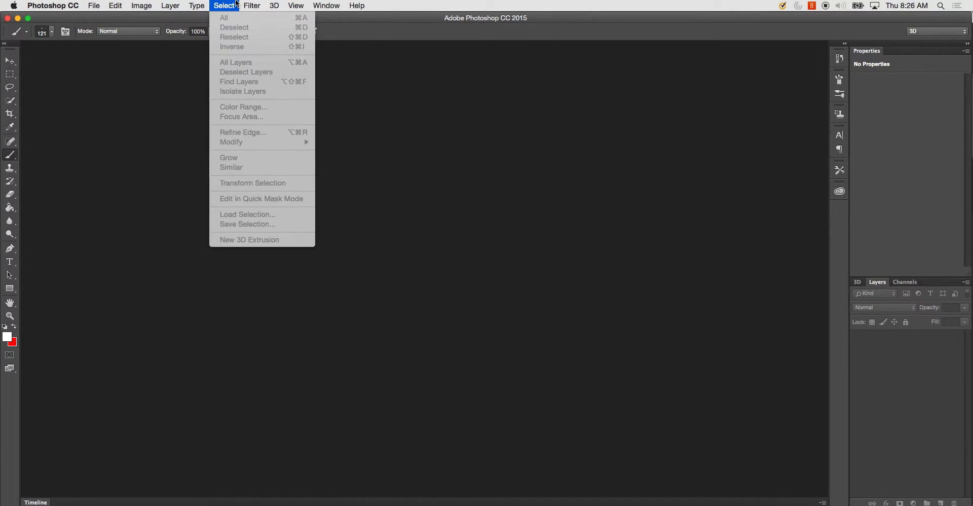
pyautogui.click(224, 6)
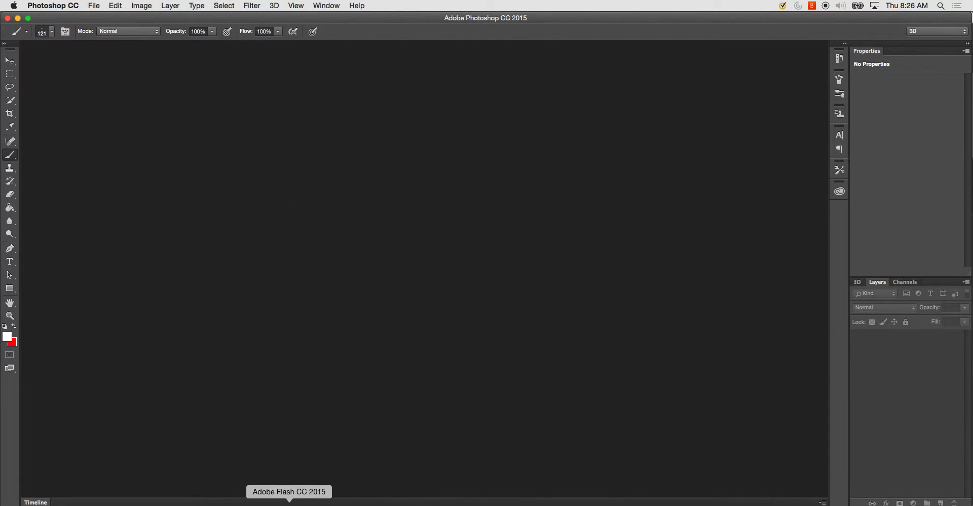
# - Back in Maya, confirm objExport is loaded in the Plug-in Manager and close it
pyautogui.click(358, 502)
pyautogui.click(244, 6)
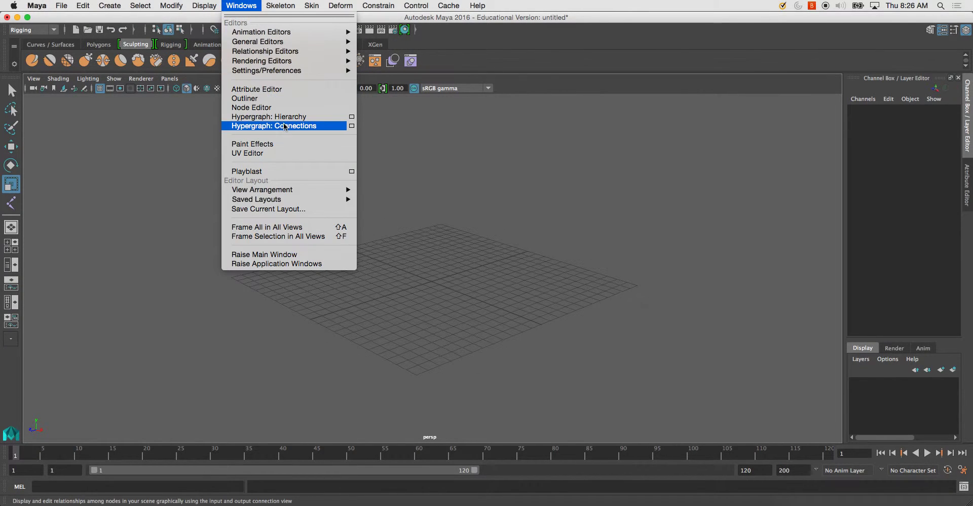
pyautogui.moveTo(294, 76)
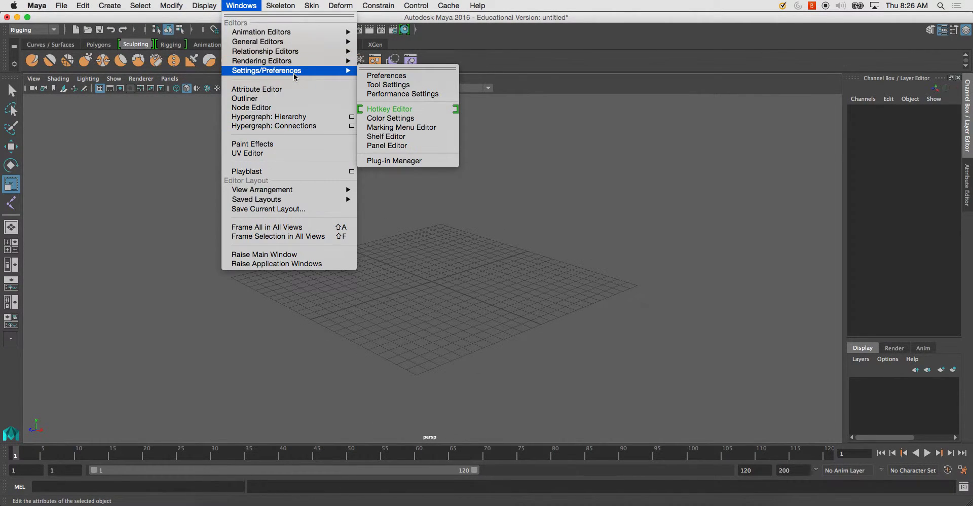
pyautogui.click(408, 163)
pyautogui.scroll(-5, 435, 272)
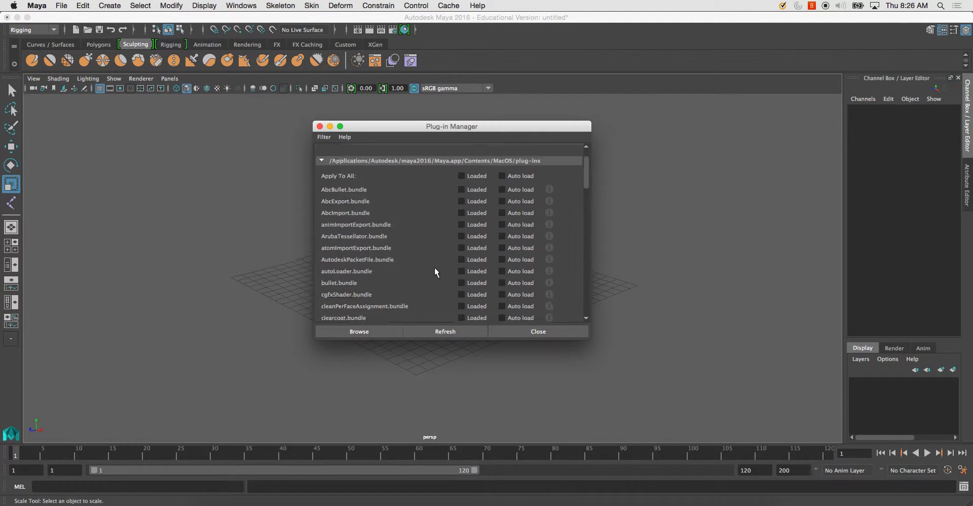
pyautogui.scroll(-3, 430, 265)
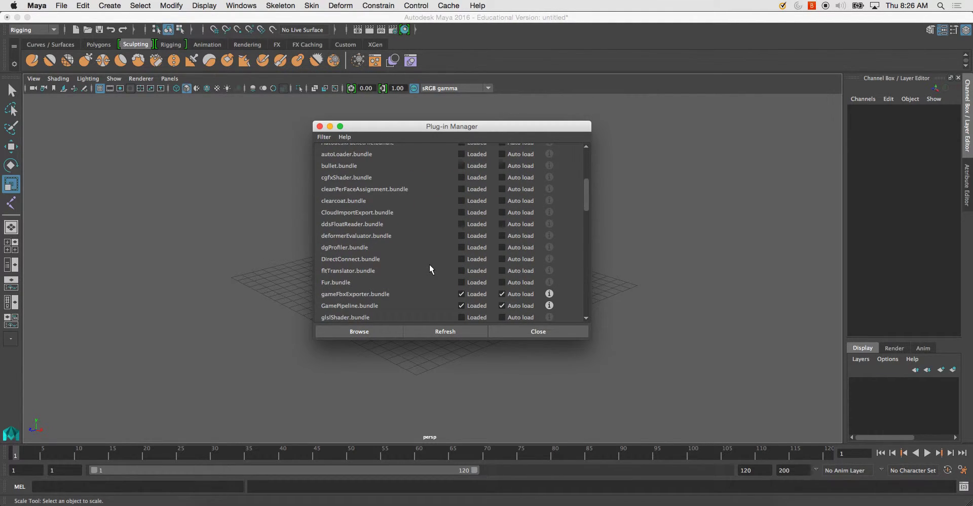
pyautogui.scroll(-2, 430, 269)
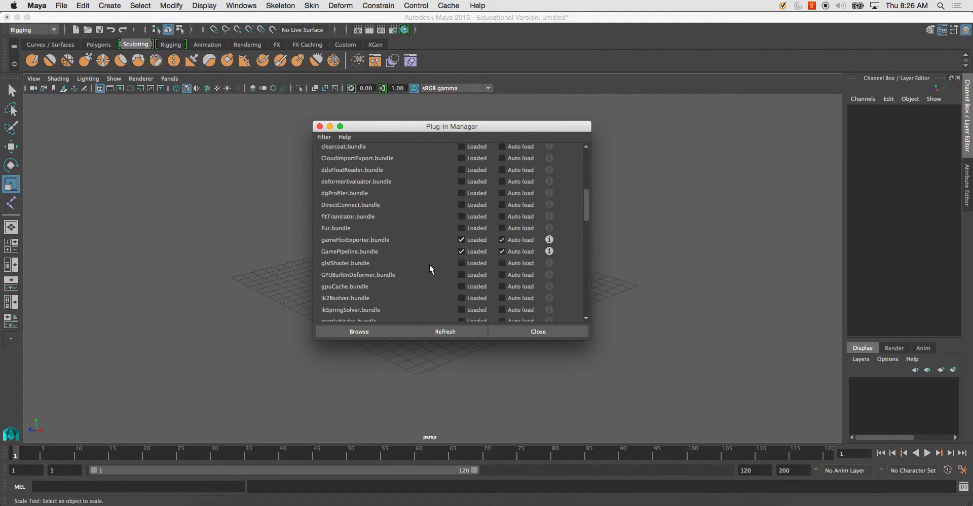
pyautogui.scroll(-2, 429, 263)
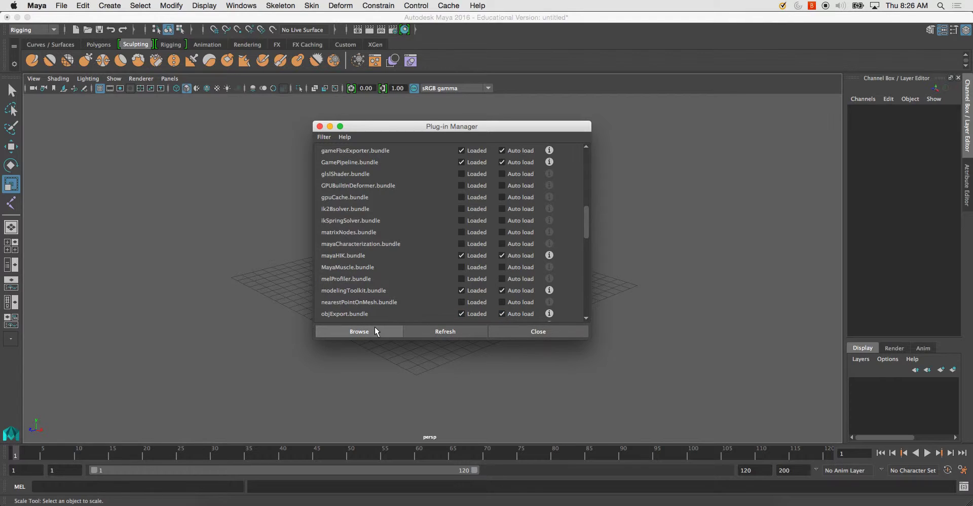
pyautogui.click(501, 331)
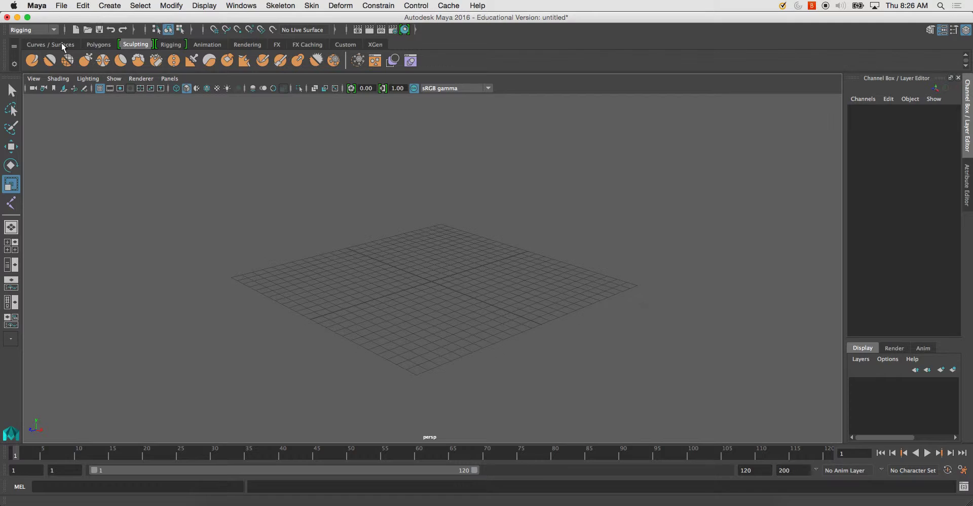
pyautogui.click(95, 44)
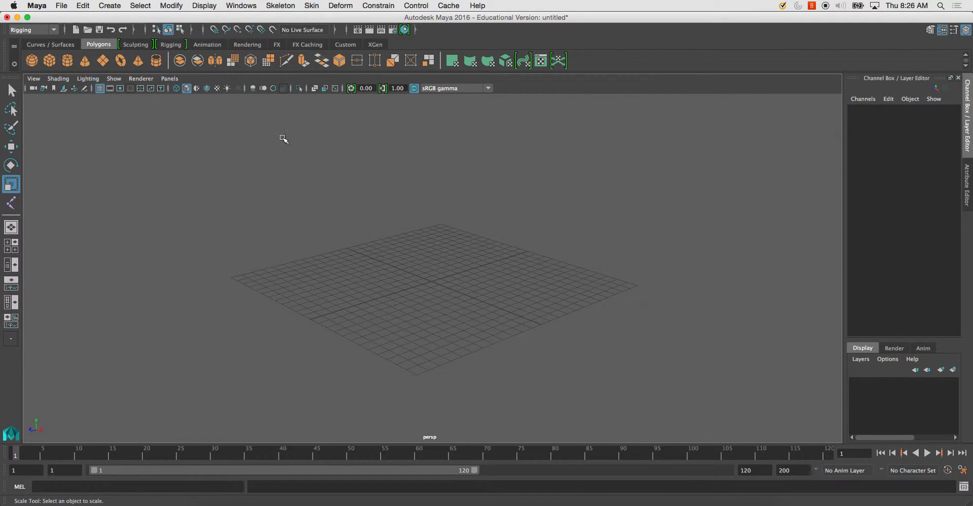
# - Create a polygon plane scaled uniformly to 23.861 and check its 0–1 UVs in the UV Editor
pyautogui.click(103, 62)
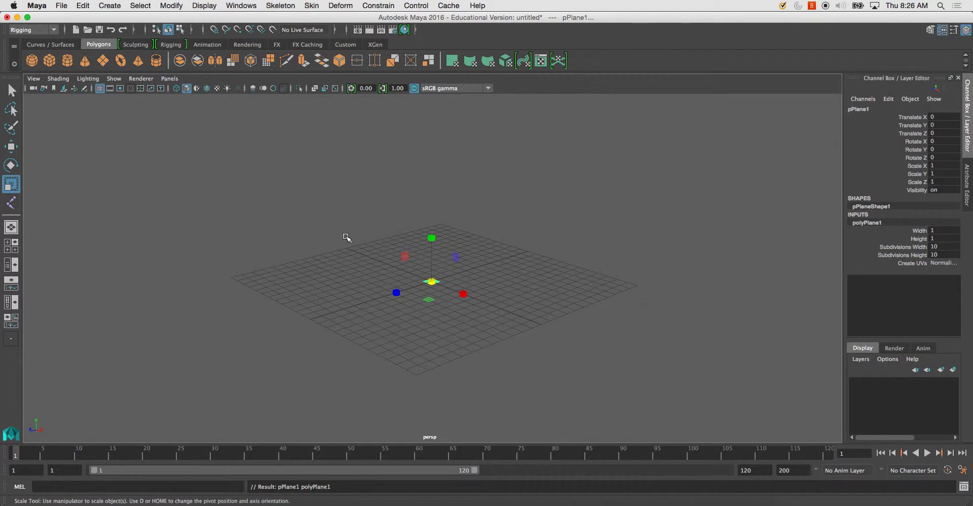
pyautogui.moveTo(432, 282); pyautogui.dragTo(628, 369)
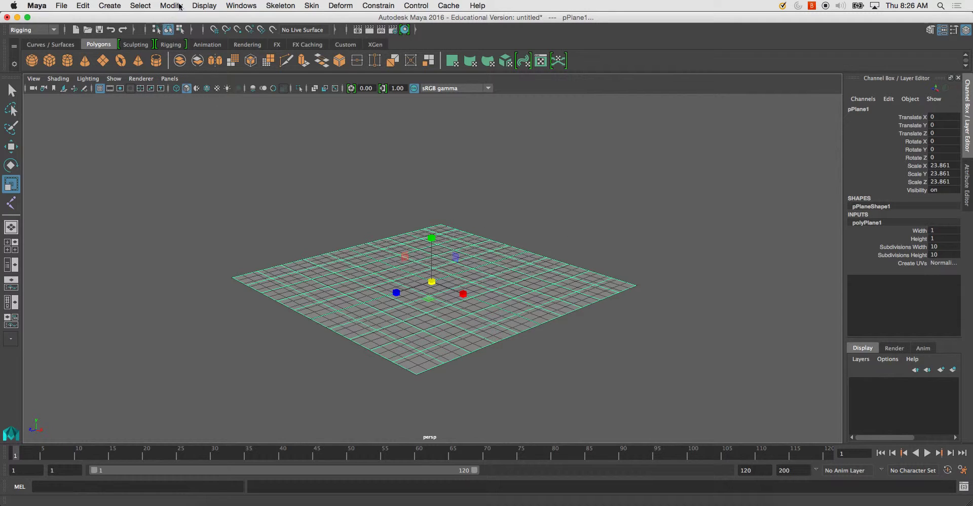
pyautogui.click(239, 5)
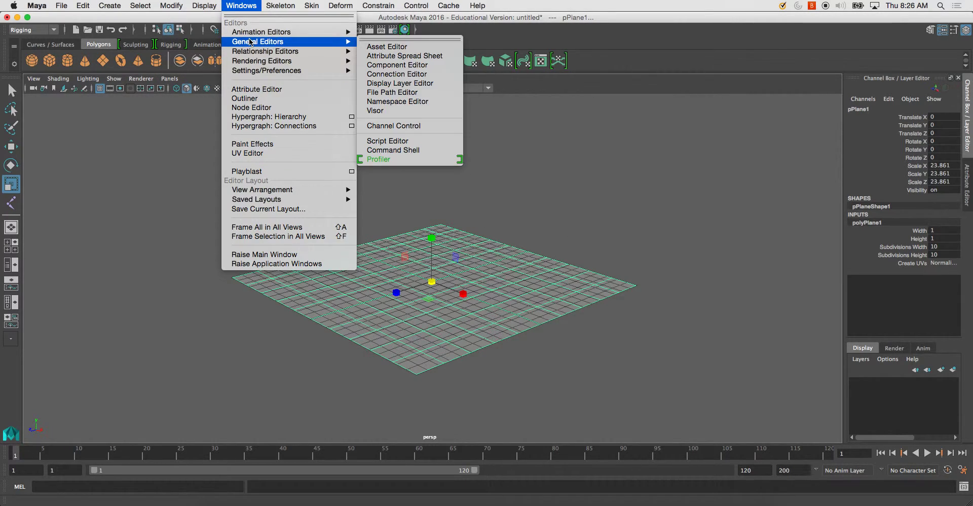
pyautogui.click(286, 153)
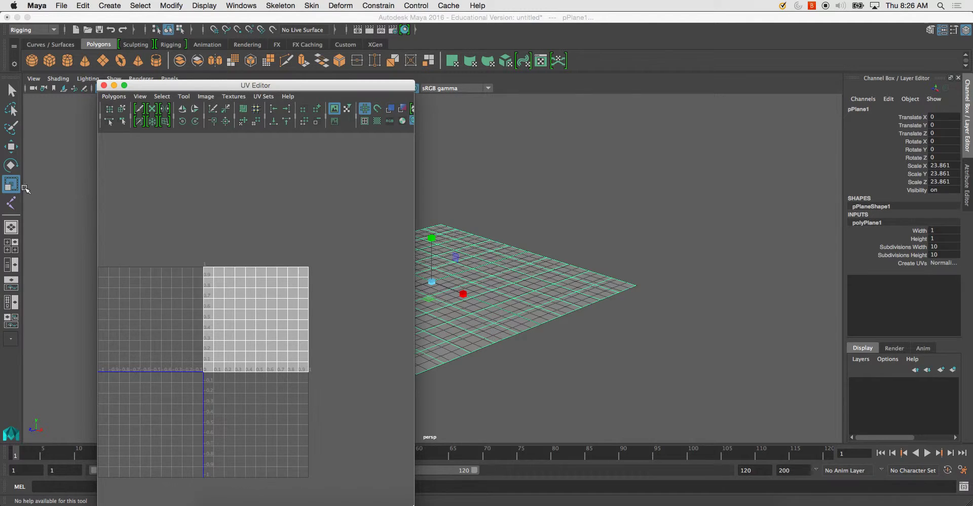
pyautogui.click(104, 86)
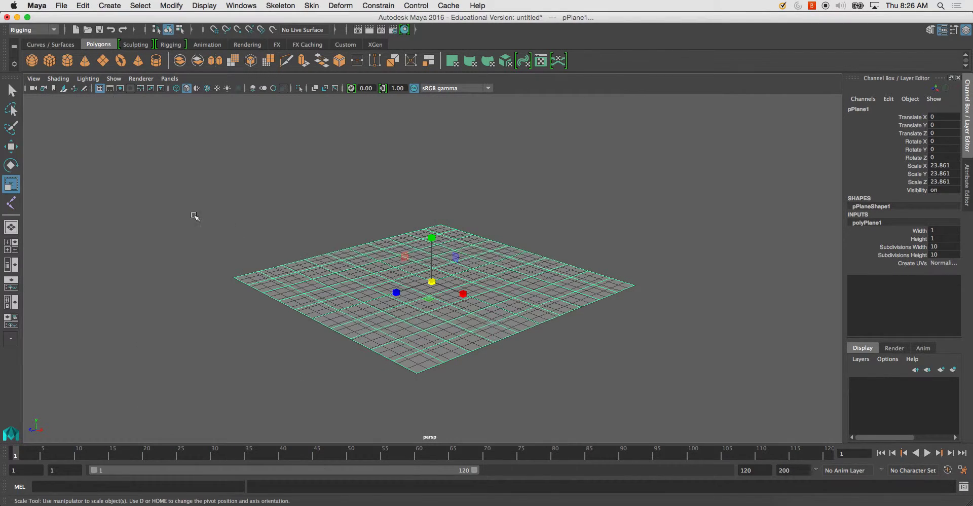
pyautogui.click(353, 225)
pyautogui.click(565, 272)
pyautogui.moveTo(420, 269)
pyautogui.mouseDown()
pyautogui.moveTo(541, 302)
pyautogui.moveTo(456, 284)
pyautogui.moveTo(495, 310)
pyautogui.moveTo(434, 280)
pyautogui.mouseUp()
# - Export the selected plane as OBJ to the Desktop, named PolyPlane_Projection.obj
pyautogui.click(61, 5)
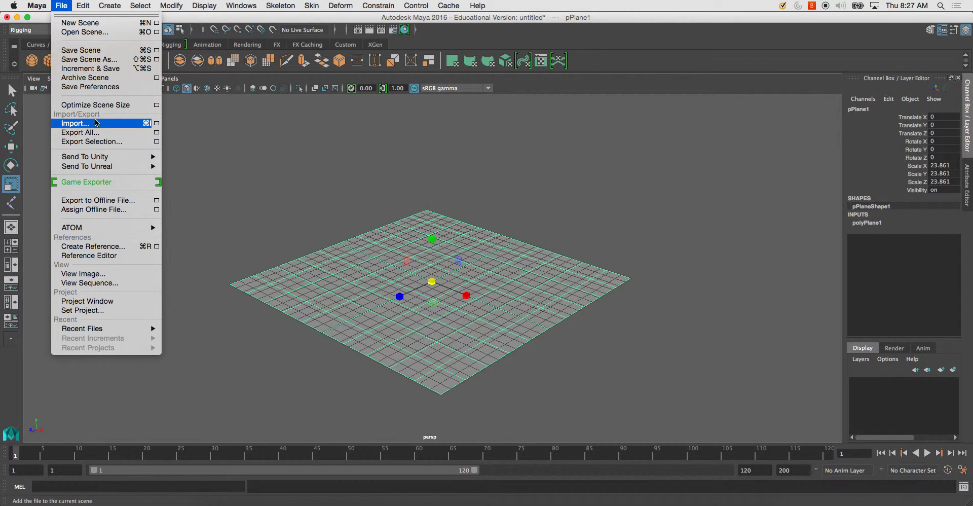
pyautogui.click(130, 142)
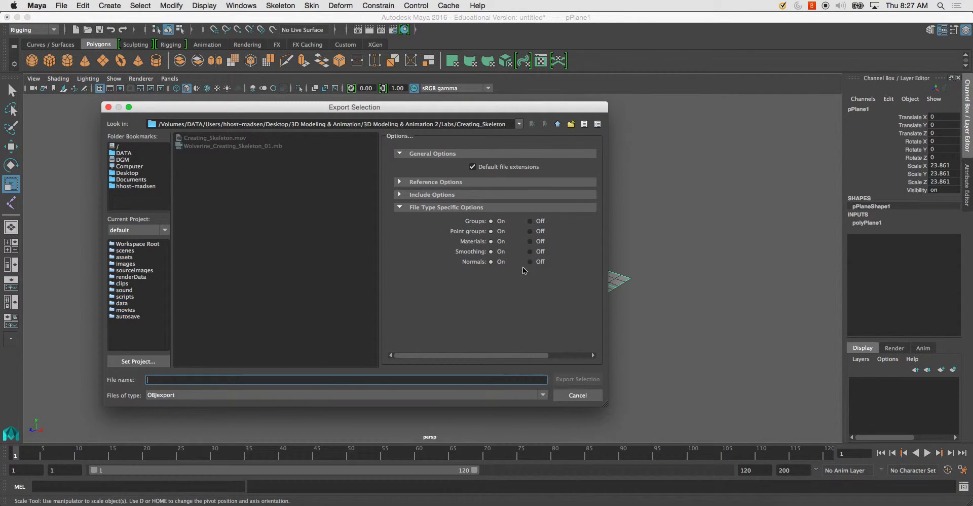
pyautogui.click(169, 397)
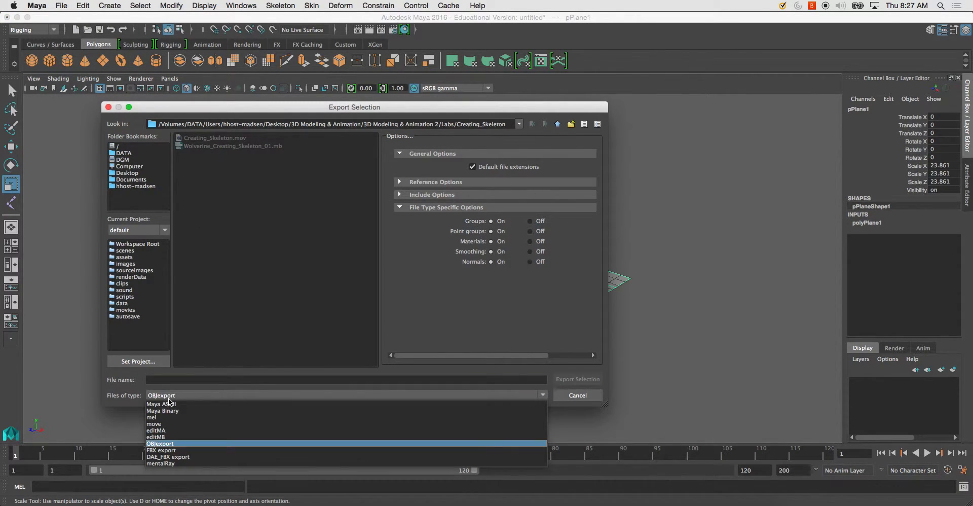
pyautogui.click(162, 444)
pyautogui.click(198, 381)
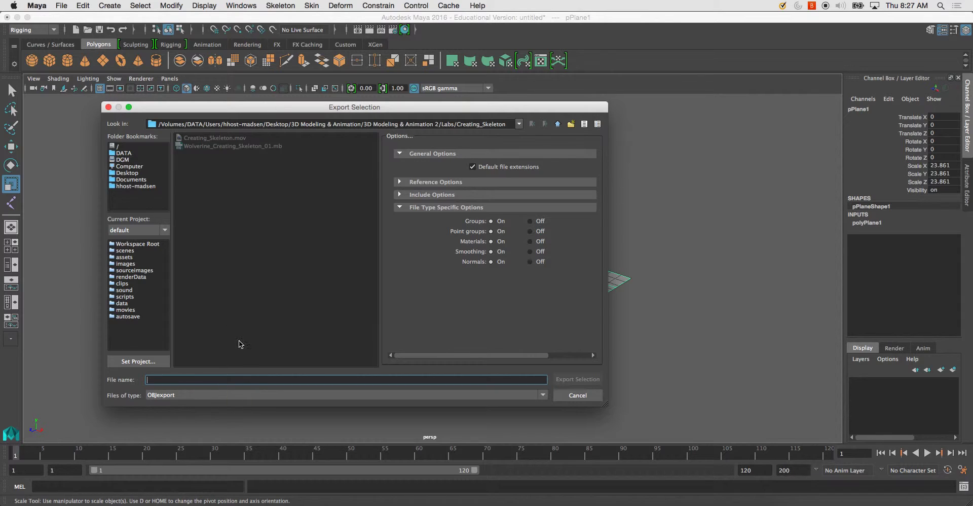
pyautogui.click(128, 173)
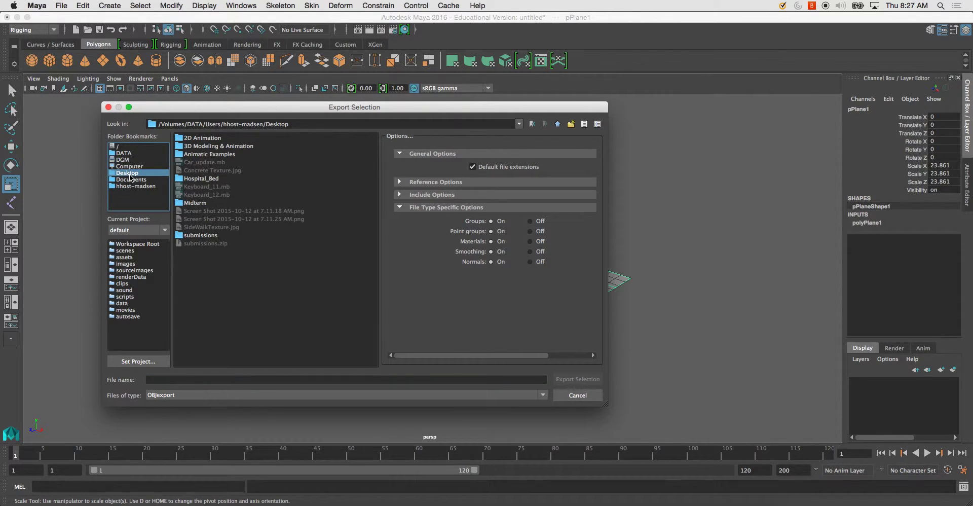
pyautogui.click(202, 378)
pyautogui.write('PolyPlane_Projection')
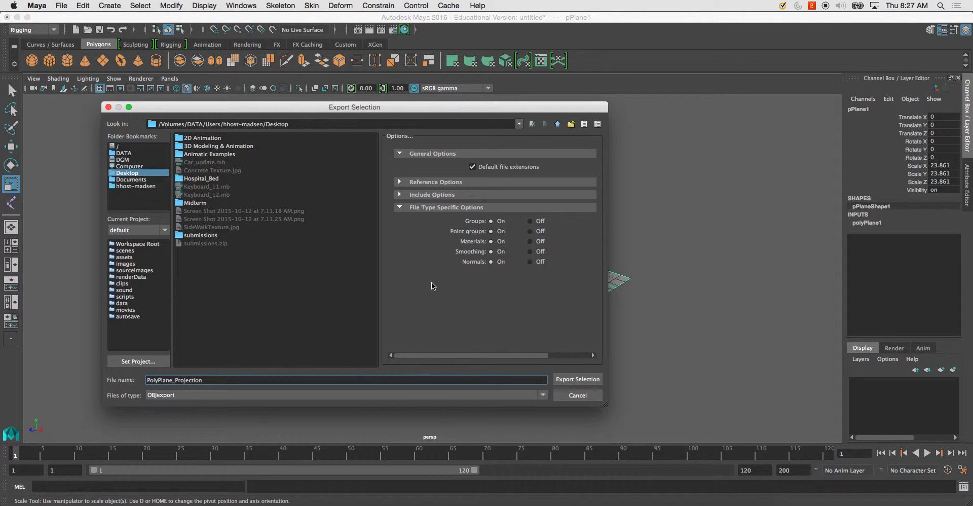
pyautogui.press('Return')
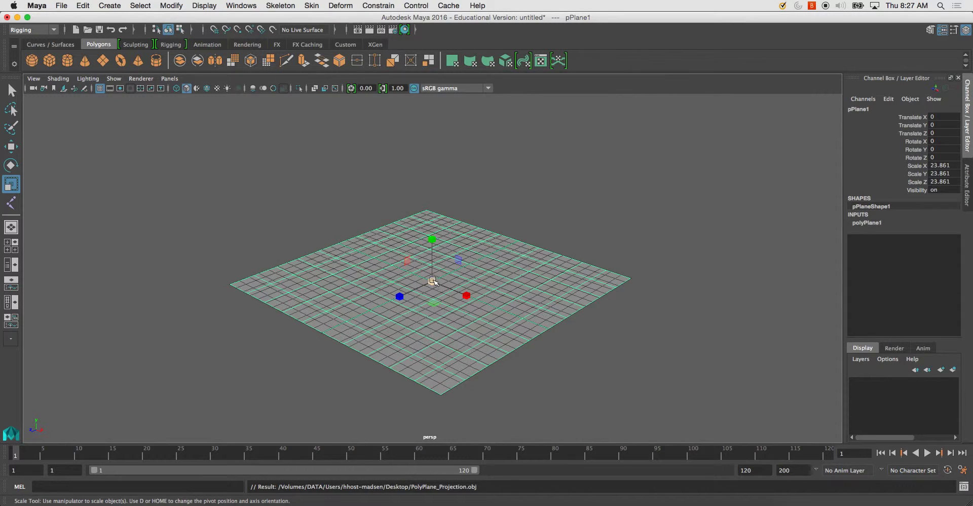
# - In Photoshop, open PolyPlane_Projection.obj from the Desktop as a 1024×1024 3D document
pyautogui.click(257, 499)
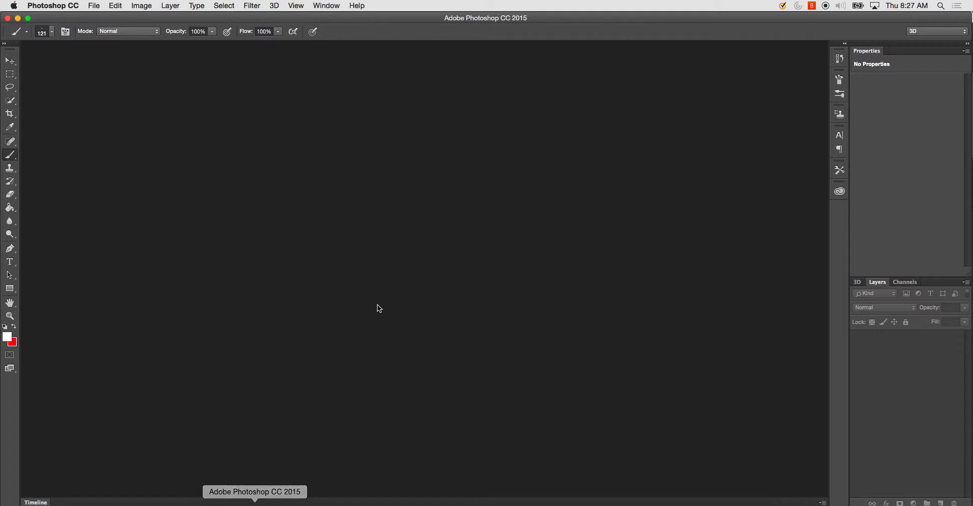
pyautogui.click(101, 8)
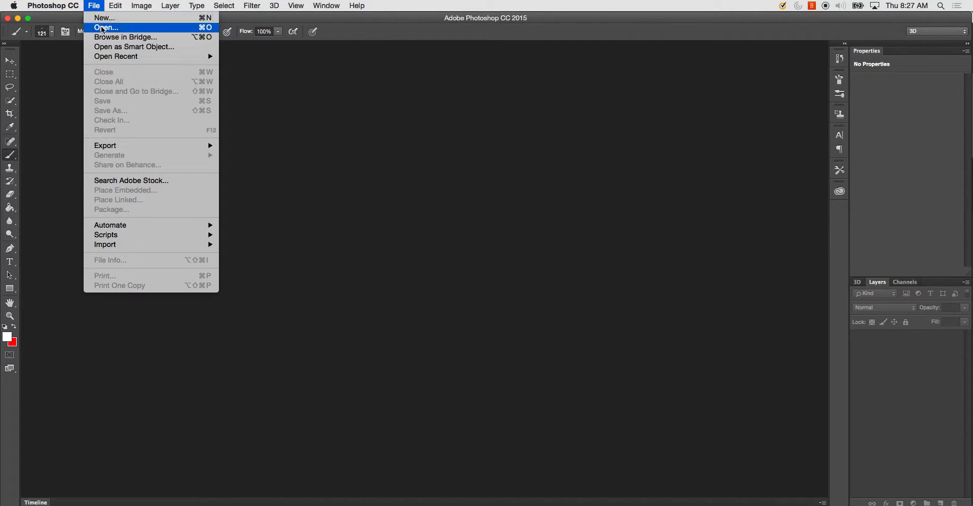
pyautogui.click(107, 25)
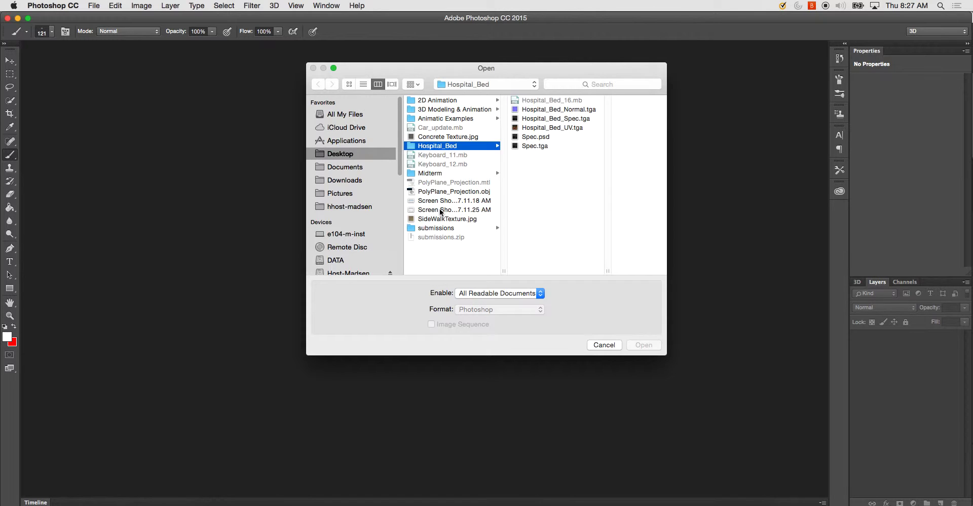
pyautogui.click(430, 192)
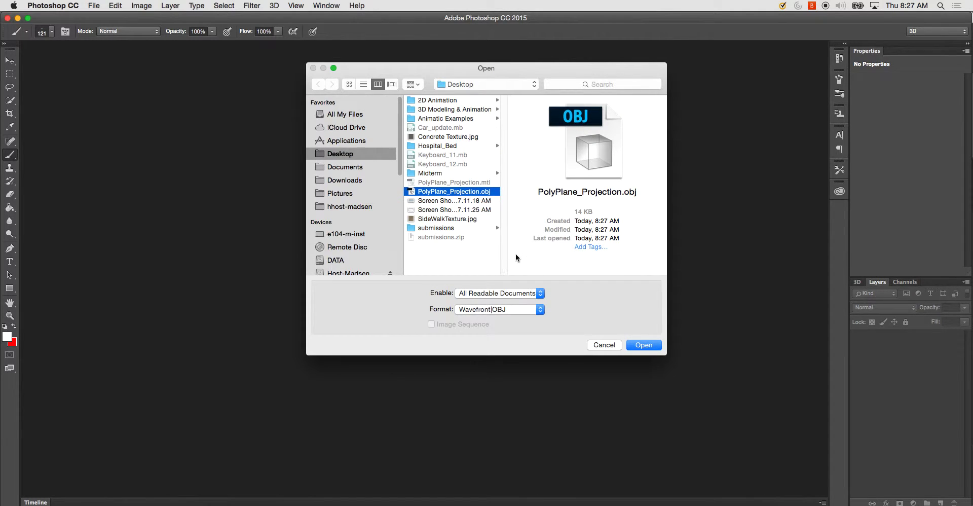
pyautogui.click(643, 345)
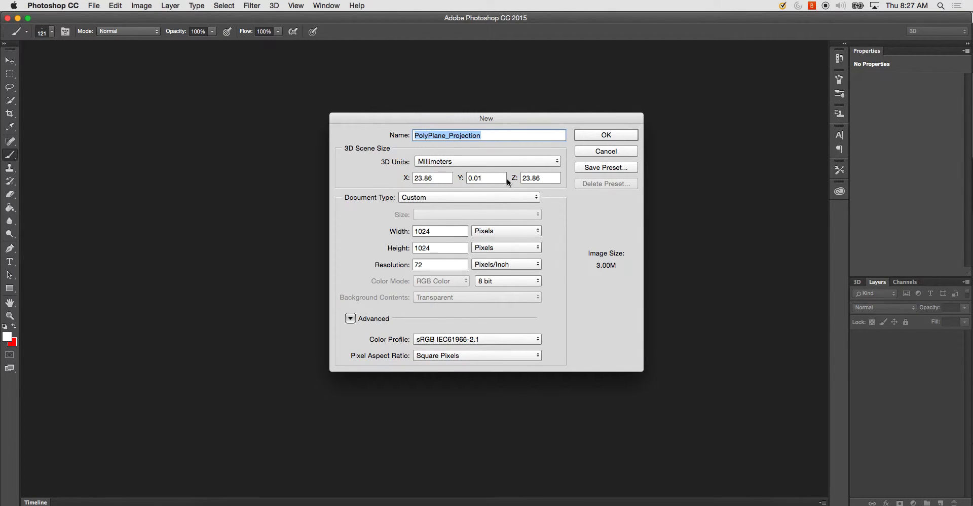
pyautogui.click(583, 135)
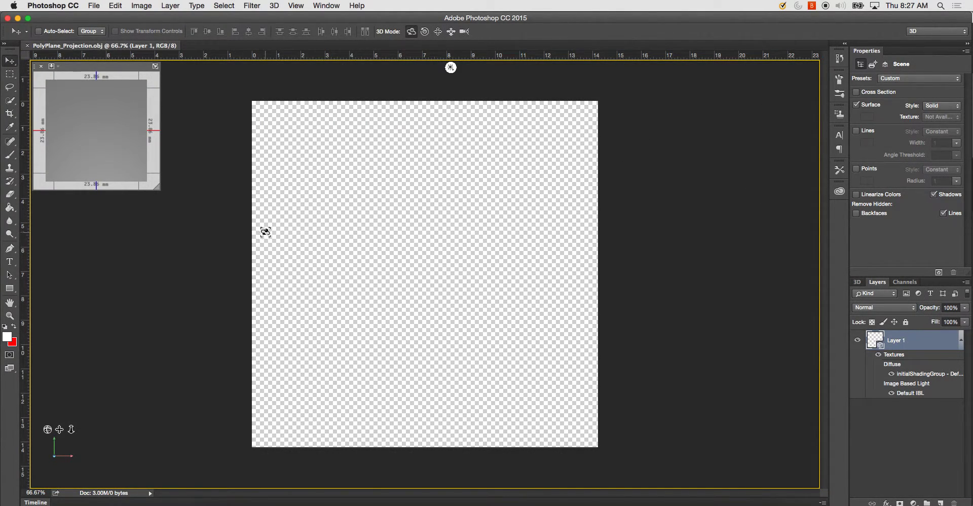
# - Keep the 3D workspace, orbit the camera around the plane, and open its Default Texture.psb
pyautogui.moveTo(391, 218); pyautogui.dragTo(405, 214)
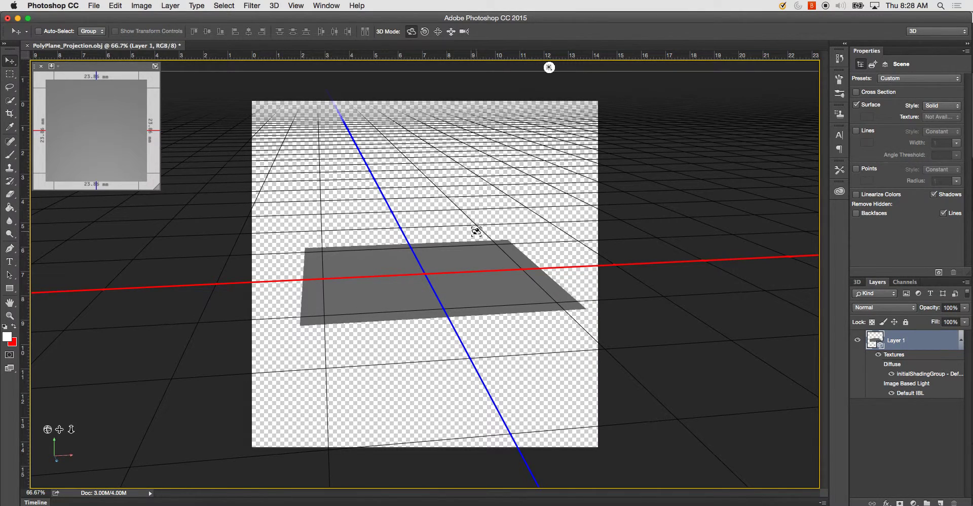
pyautogui.click(947, 34)
pyautogui.click(944, 32)
pyautogui.moveTo(424, 178); pyautogui.dragTo(269, 123)
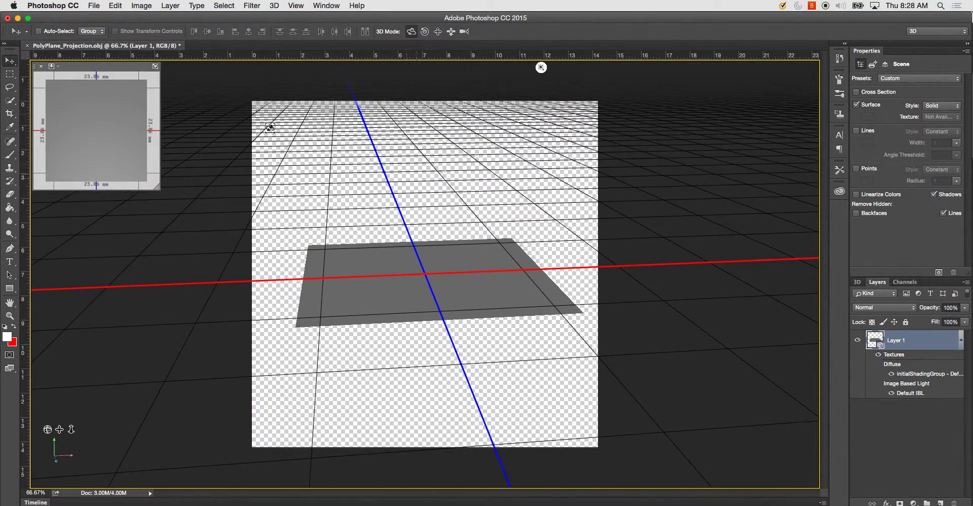
pyautogui.click(9, 60)
pyautogui.moveTo(376, 165)
pyautogui.mouseDown()
pyautogui.moveTo(361, 157)
pyautogui.moveTo(386, 168)
pyautogui.moveTo(403, 161)
pyautogui.moveTo(365, 173)
pyautogui.moveTo(414, 163)
pyautogui.moveTo(343, 163)
pyautogui.moveTo(430, 156)
pyautogui.moveTo(366, 169)
pyautogui.mouseUp()
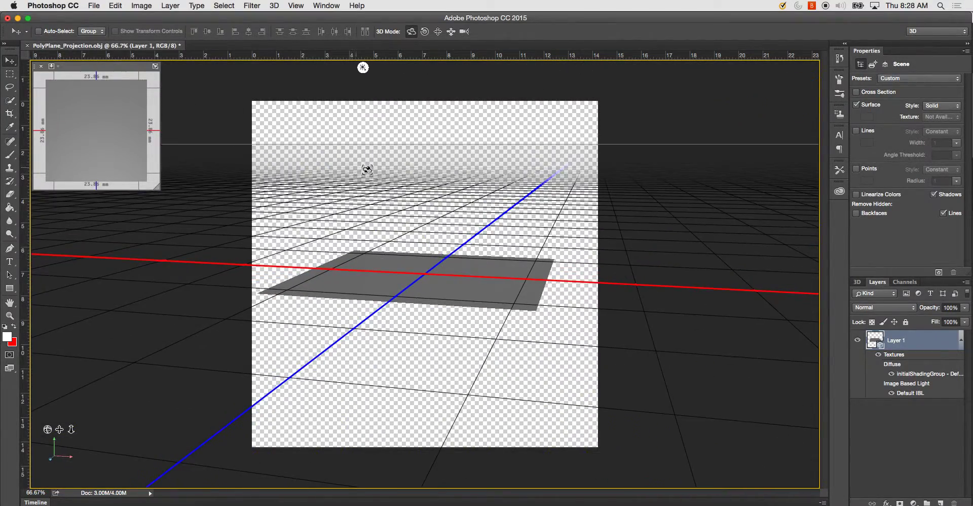
pyautogui.doubleClick(917, 373)
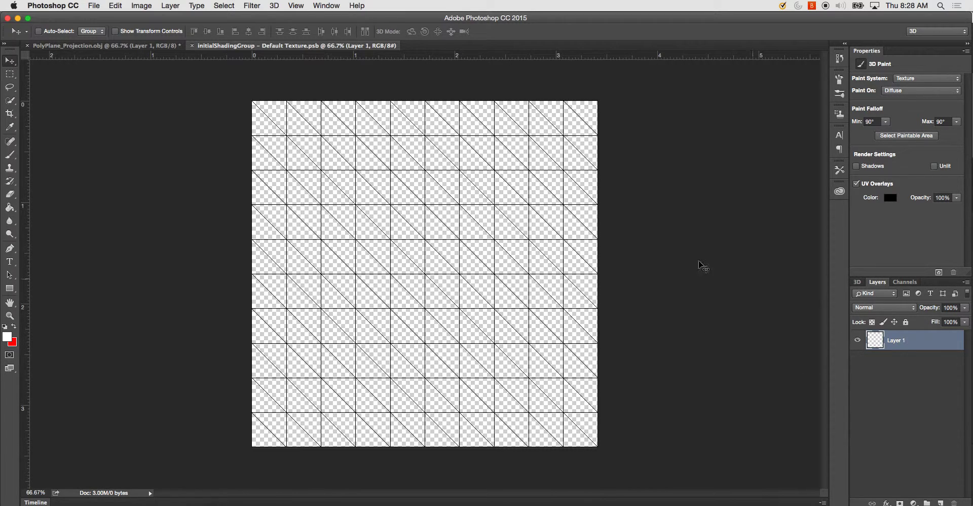
# - Return to PolyPlane_Projection and orbit the 3D camera to a straight top-down view of the plane
pyautogui.click(118, 47)
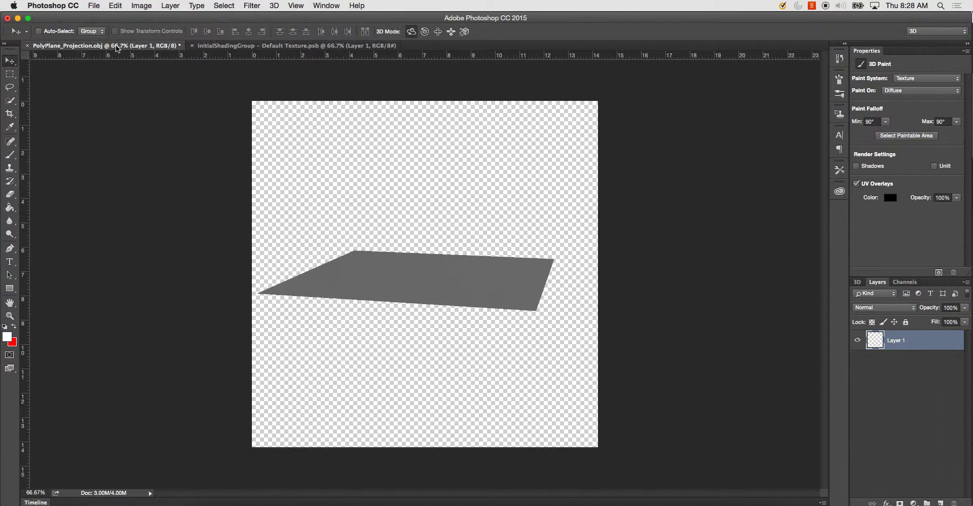
pyautogui.moveTo(456, 171); pyautogui.dragTo(543, 181)
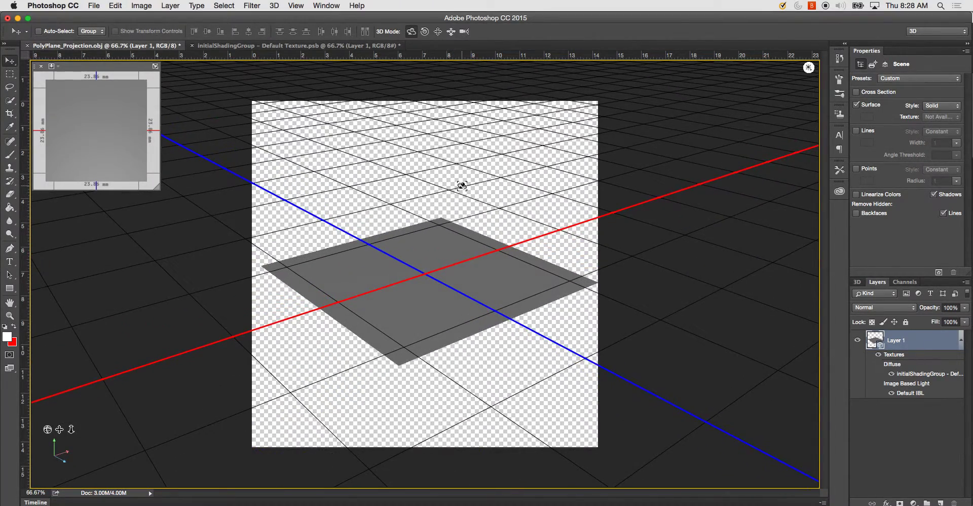
pyautogui.rightClick(455, 200)
pyautogui.click(432, 188)
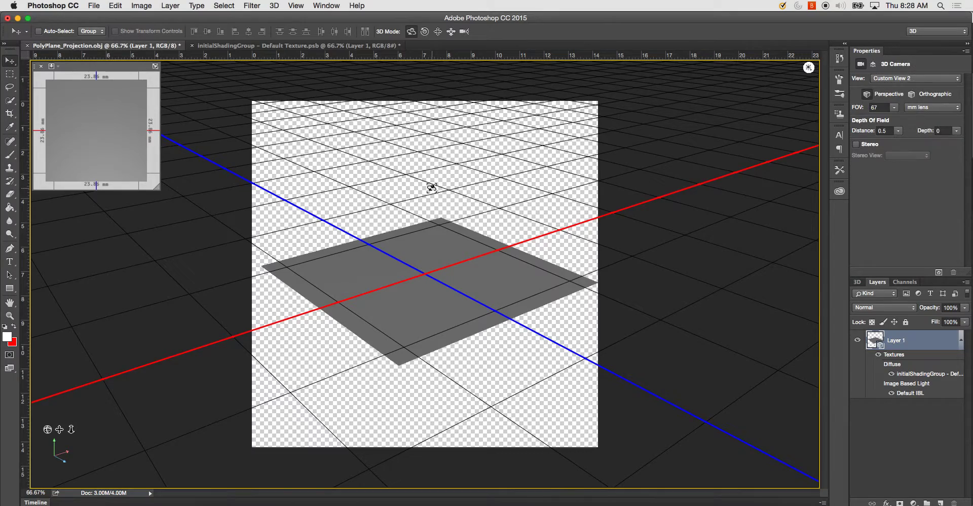
pyautogui.moveTo(441, 182); pyautogui.dragTo(346, 210)
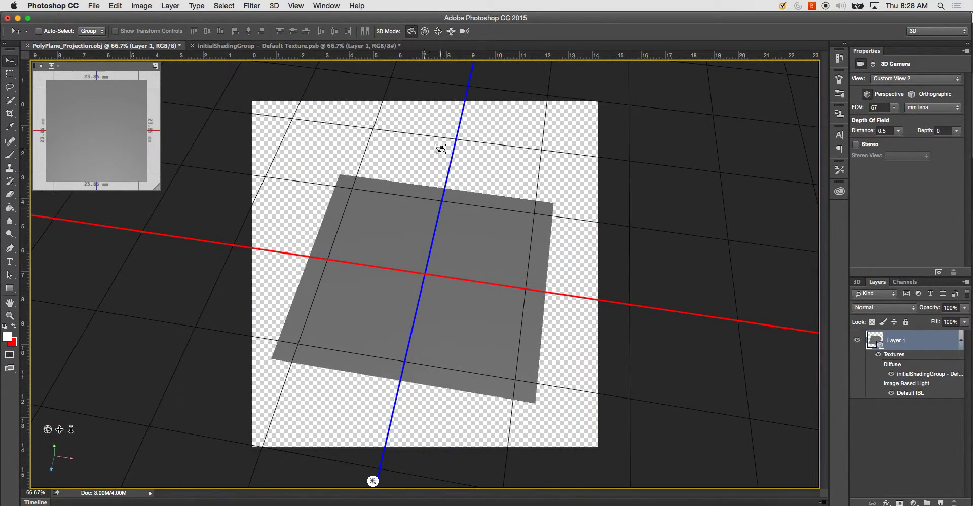
pyautogui.moveTo(470, 150); pyautogui.dragTo(485, 180)
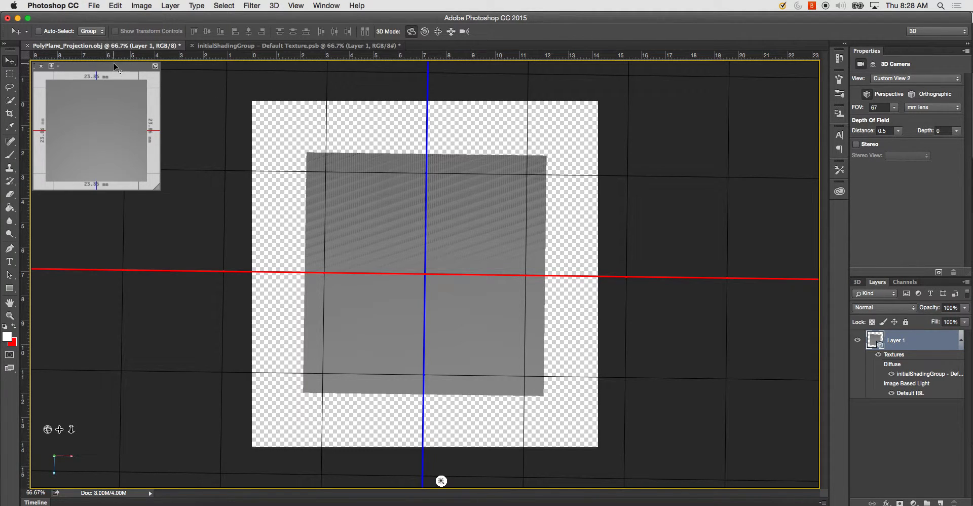
# - Paste Concrete Texture.jpg into PolyPlane_Projection as Layer 2 and scale it to about 61%
pyautogui.click(95, 6)
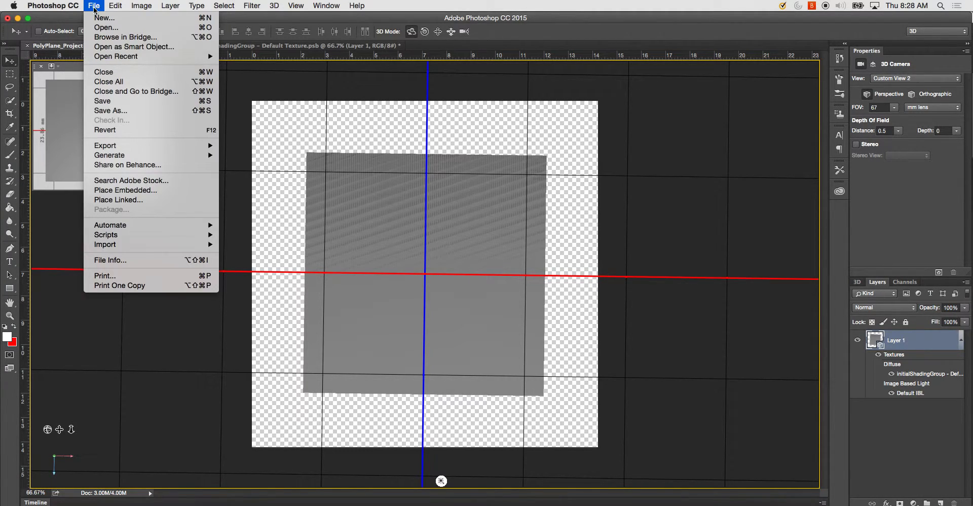
pyautogui.click(102, 29)
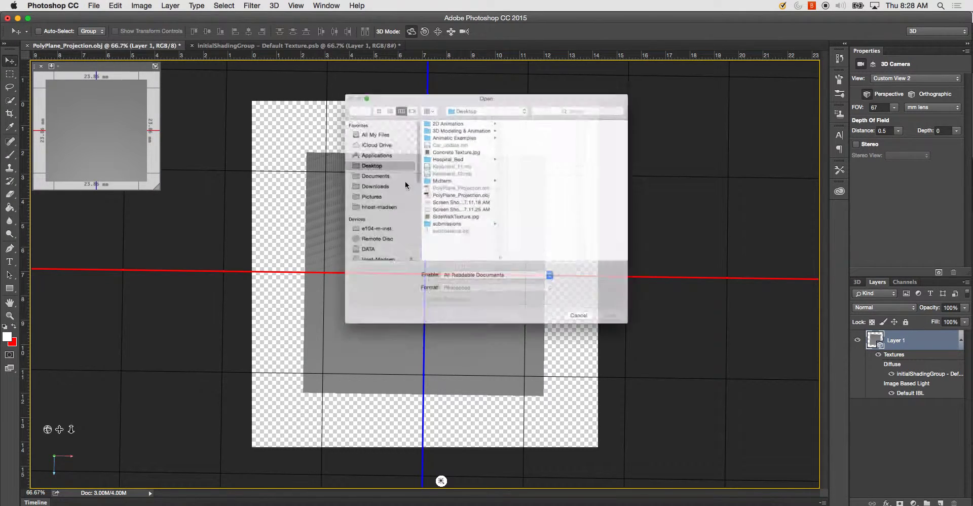
pyautogui.doubleClick(442, 138)
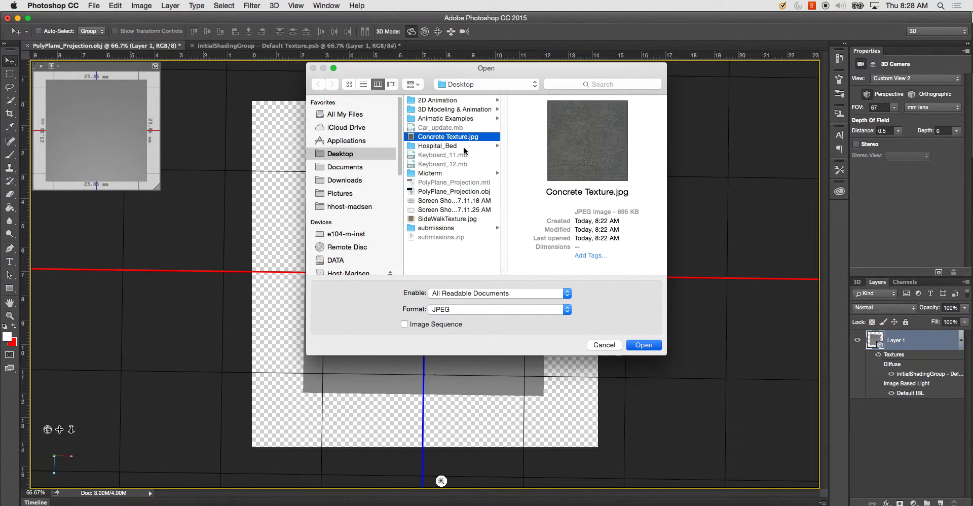
pyautogui.press('super+a')
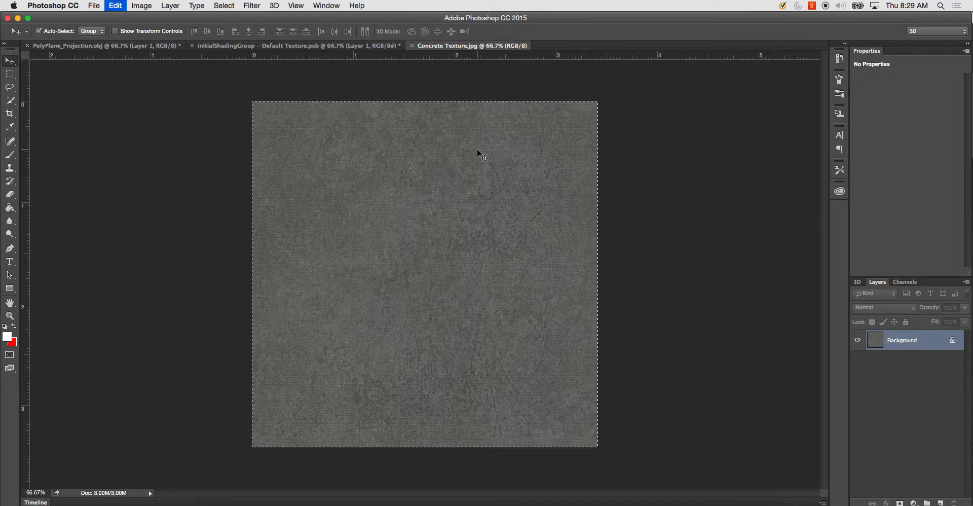
pyautogui.click(119, 46)
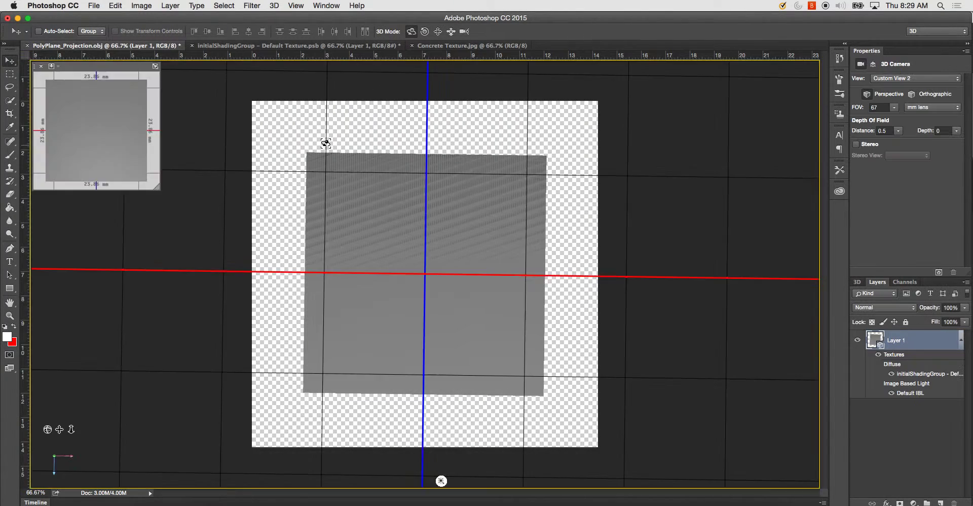
pyautogui.press('super+v')
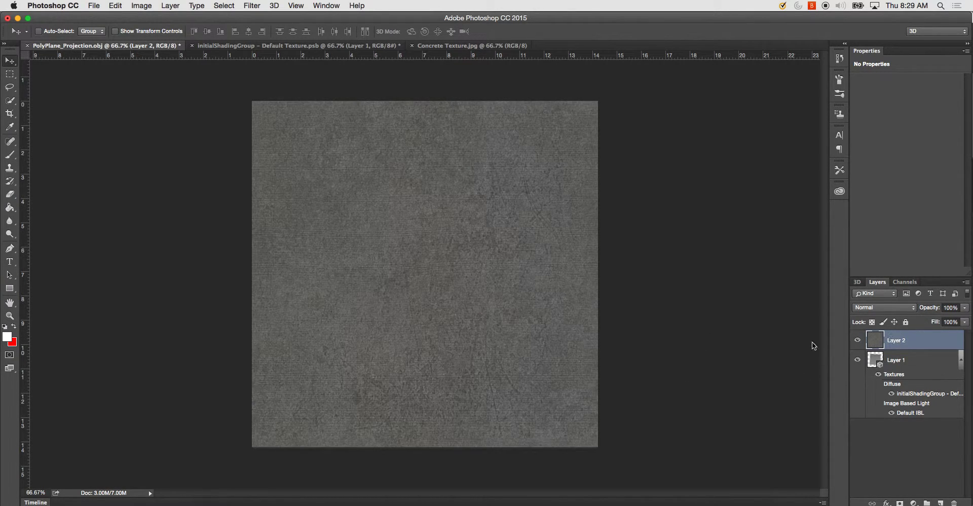
pyautogui.press('super+t')
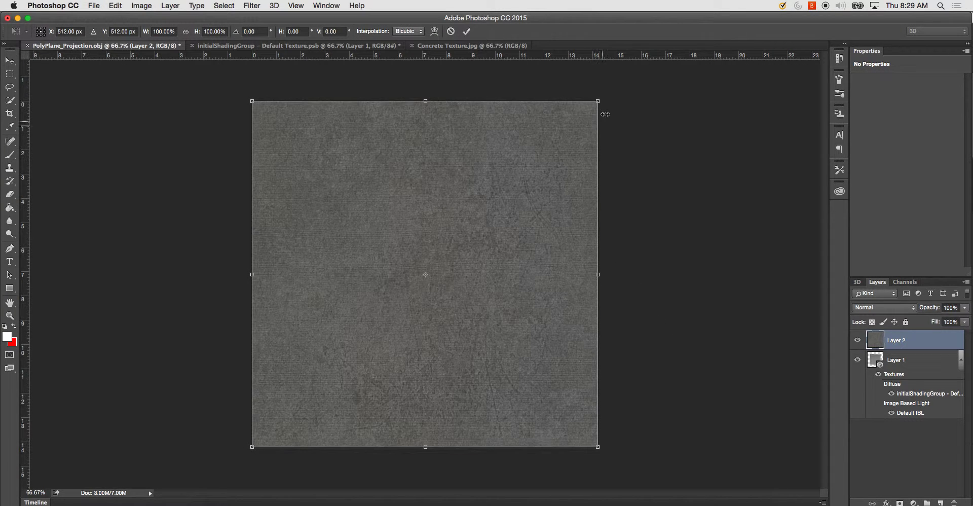
pyautogui.moveTo(598, 101); pyautogui.dragTo(443, 180)
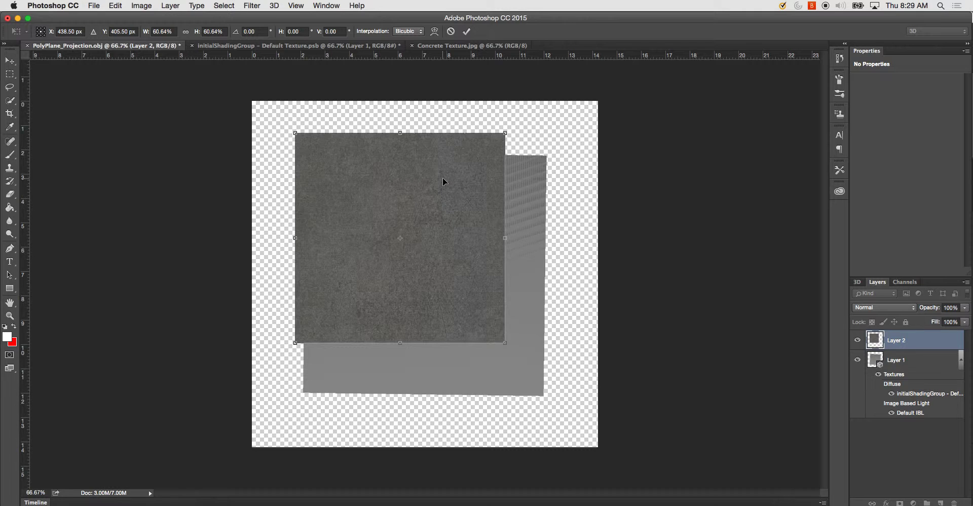
pyautogui.press('Return')
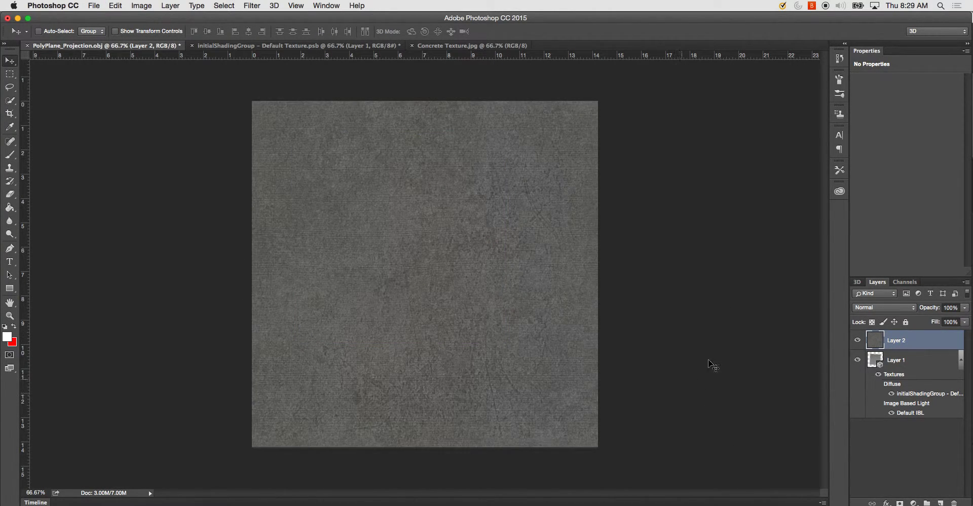
# - Merge the concrete layer down into the plane and verify it on the Default Texture tab
pyautogui.rightClick(883, 344)
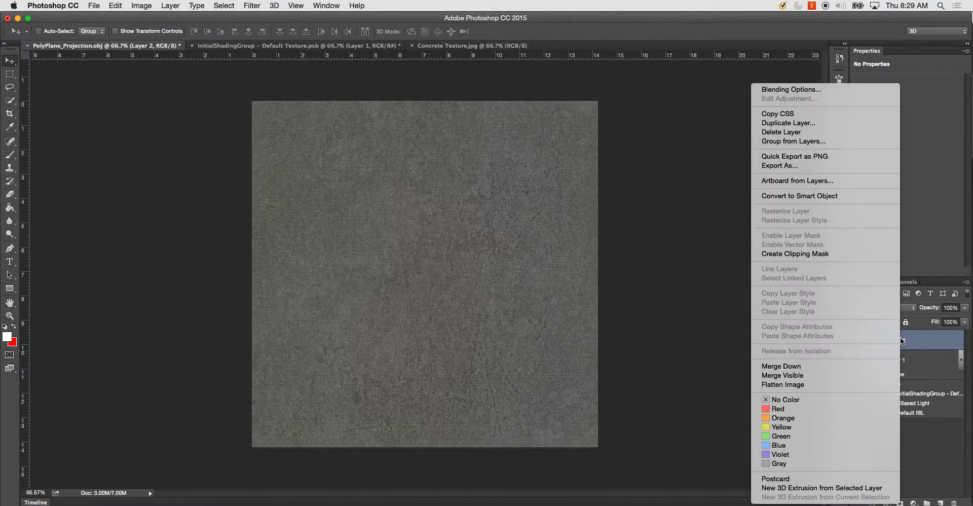
pyautogui.click(793, 367)
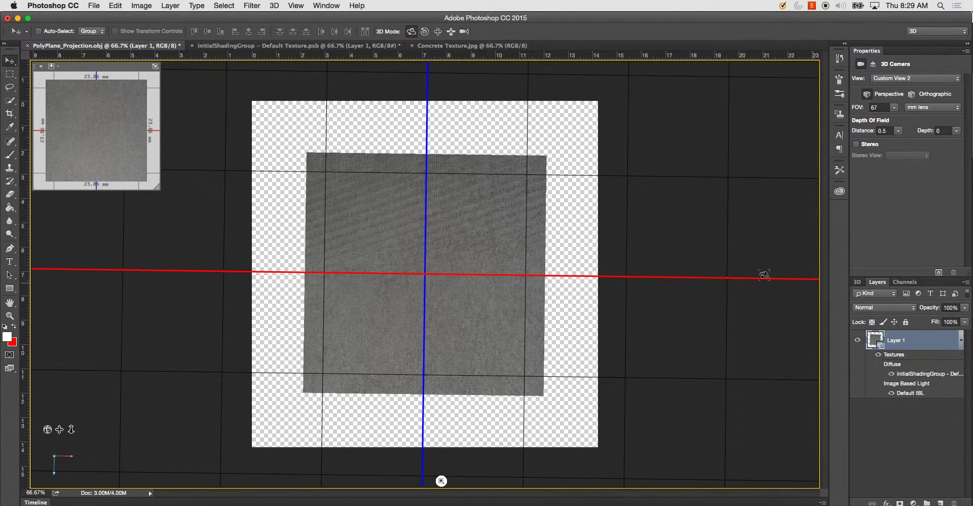
pyautogui.click(248, 46)
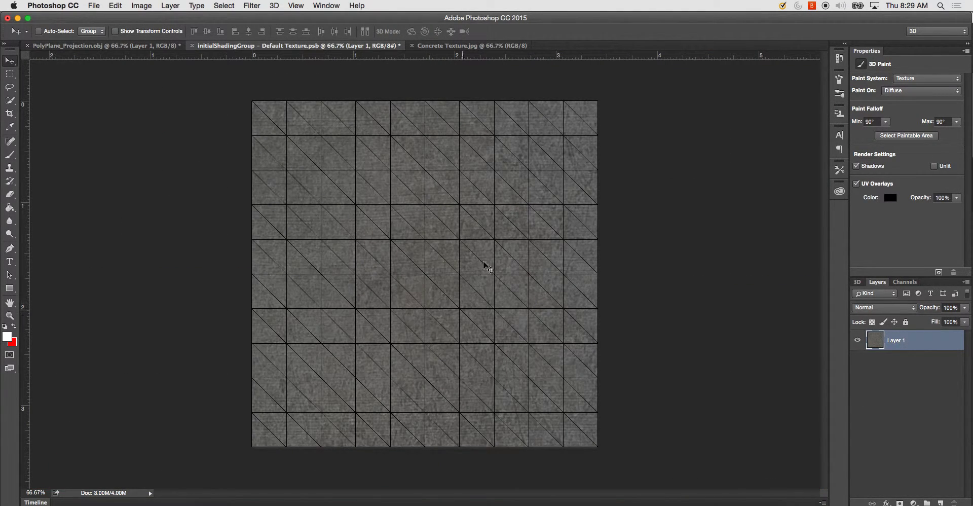
pyautogui.click(107, 46)
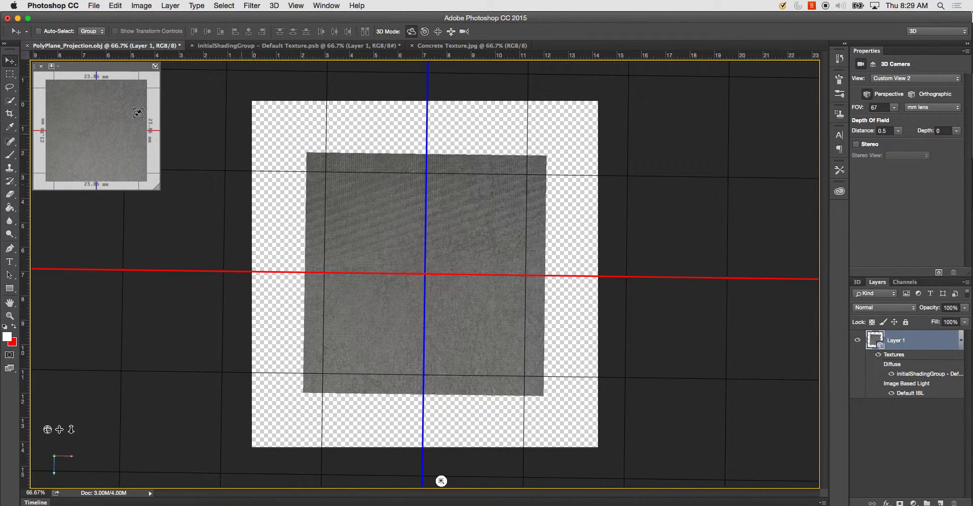
# - Add a new layer to the default texture and paste SideWalkTexture.jpg into it
pyautogui.click(269, 46)
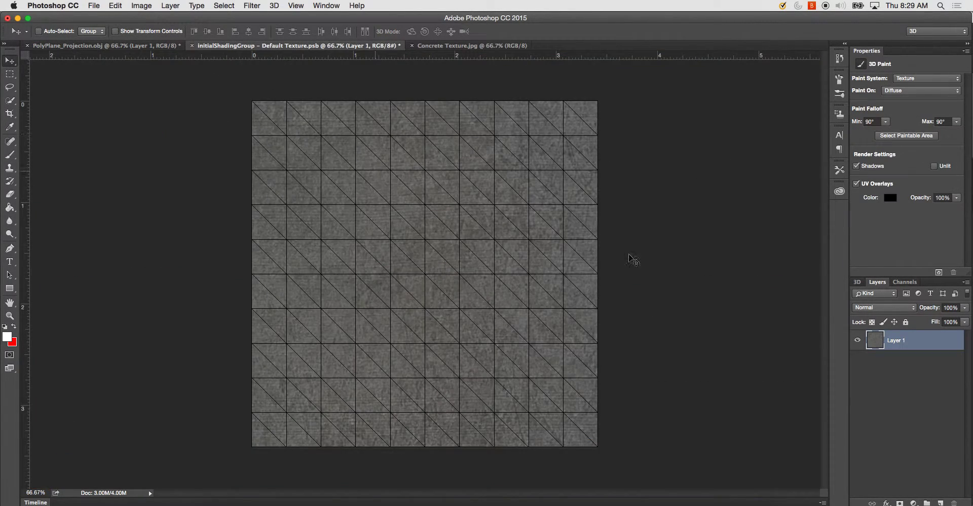
pyautogui.click(941, 503)
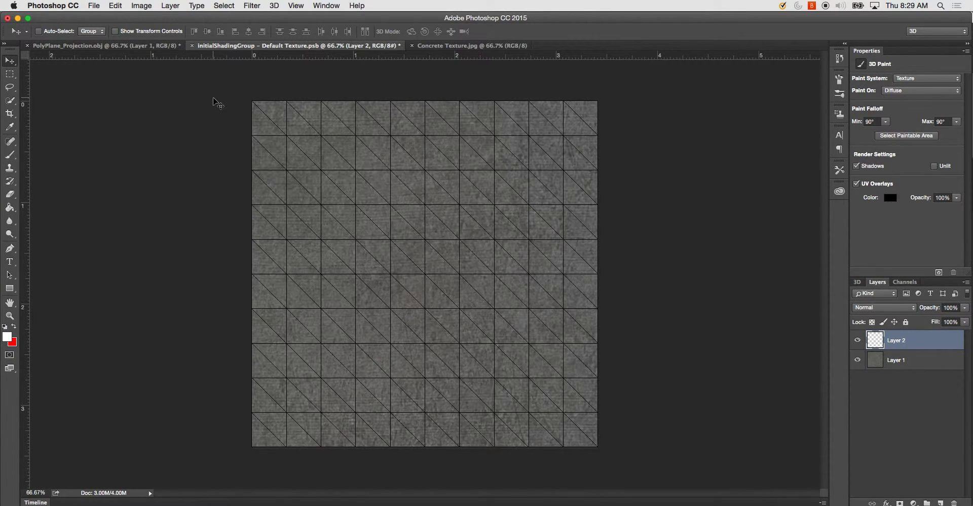
pyautogui.press('super+o')
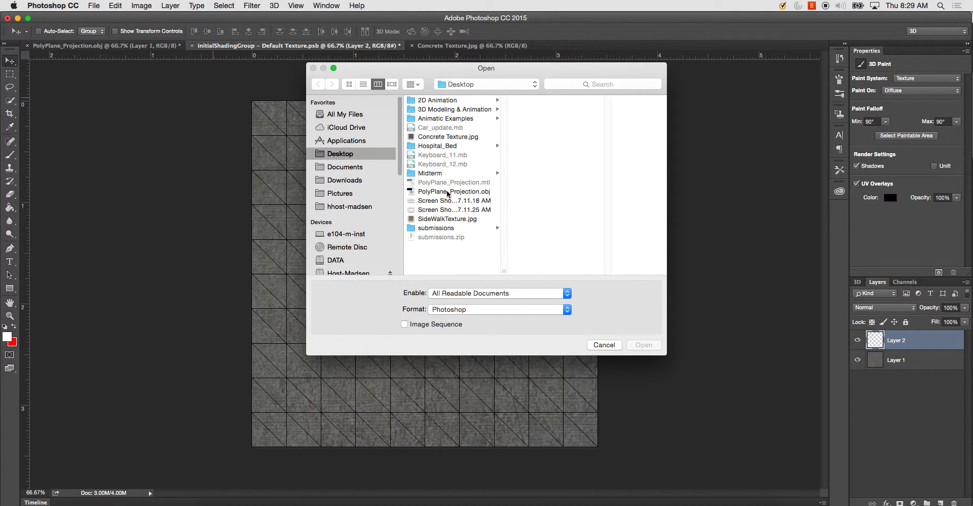
pyautogui.click(442, 219)
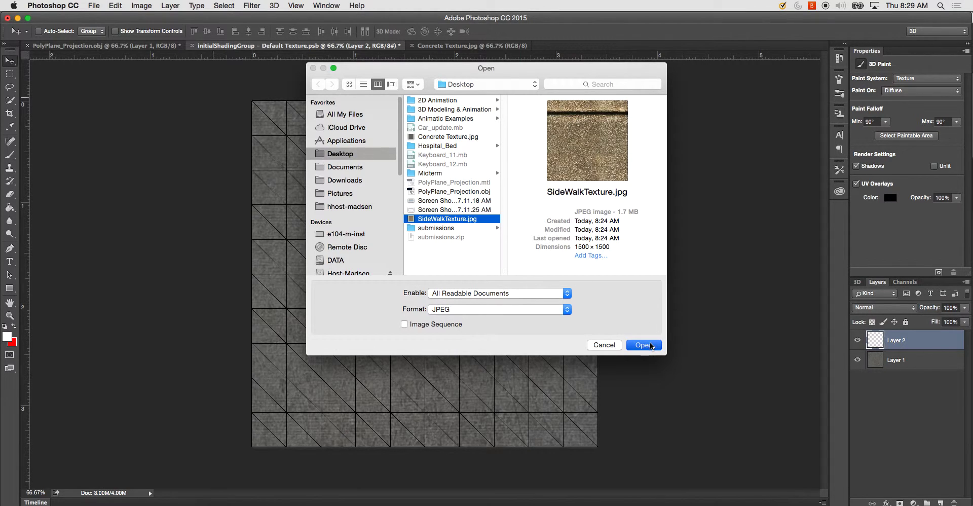
pyautogui.click(645, 345)
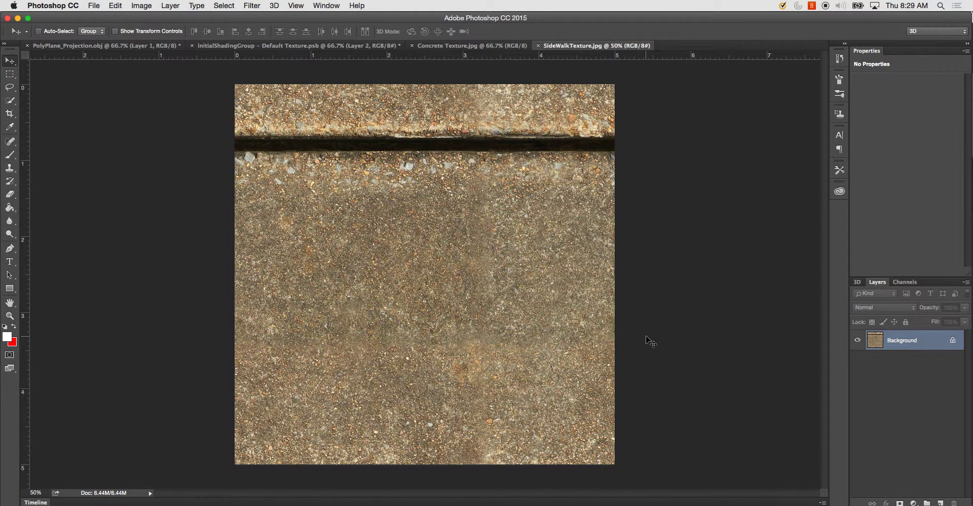
pyautogui.press('super+a')
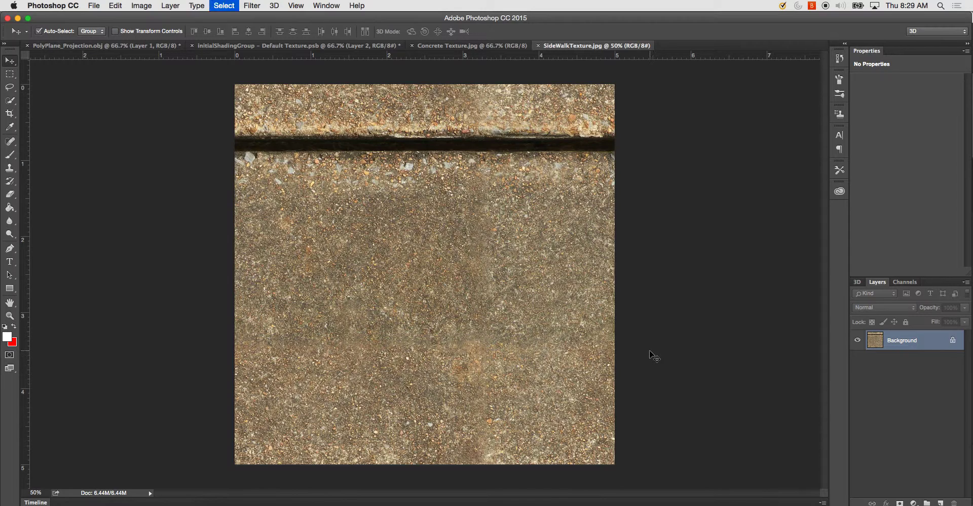
pyautogui.hotkey('ctrl', 'shift', 'Tab')
pyautogui.hotkey('ctrl', 'shift', 'Tab')
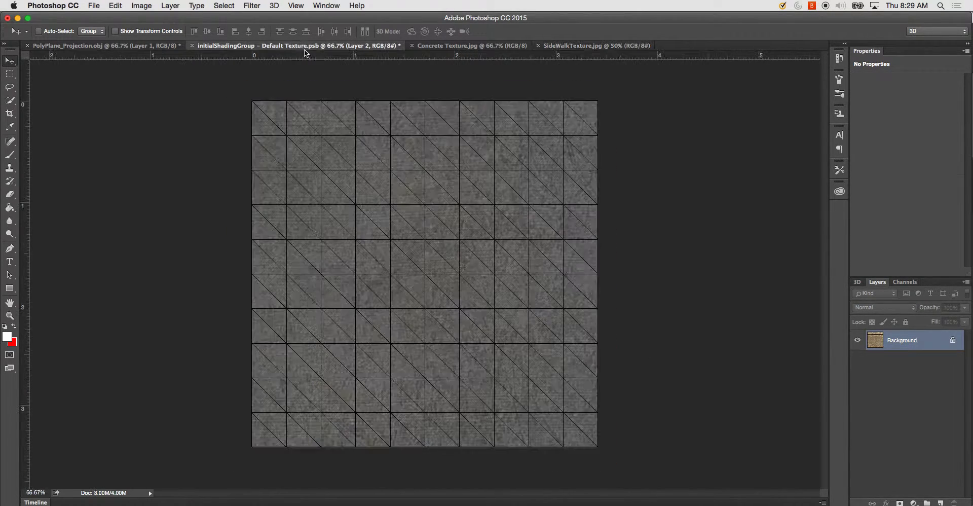
pyautogui.press('super+v')
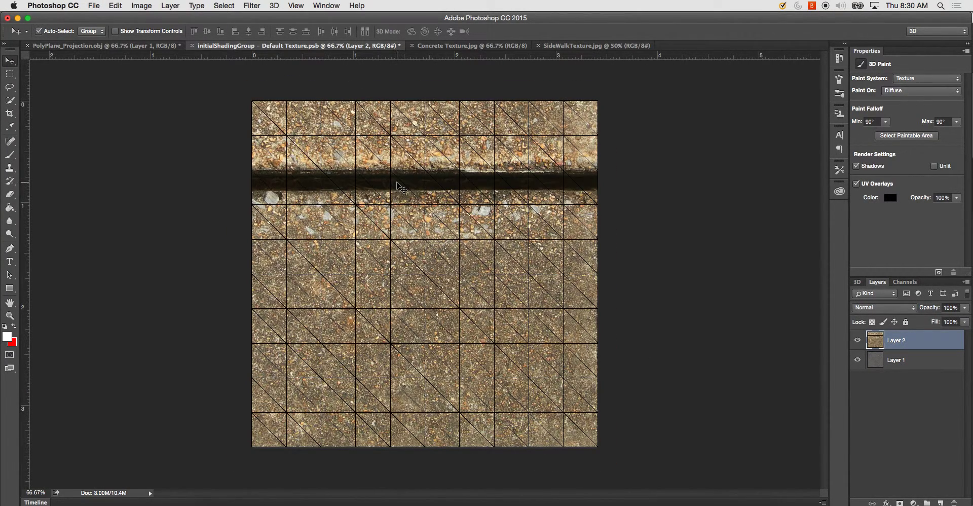
# - Scale the sidewalk patch to about 17%, rotate it −90°, and place it top-right on the grid
pyautogui.press('super+t')
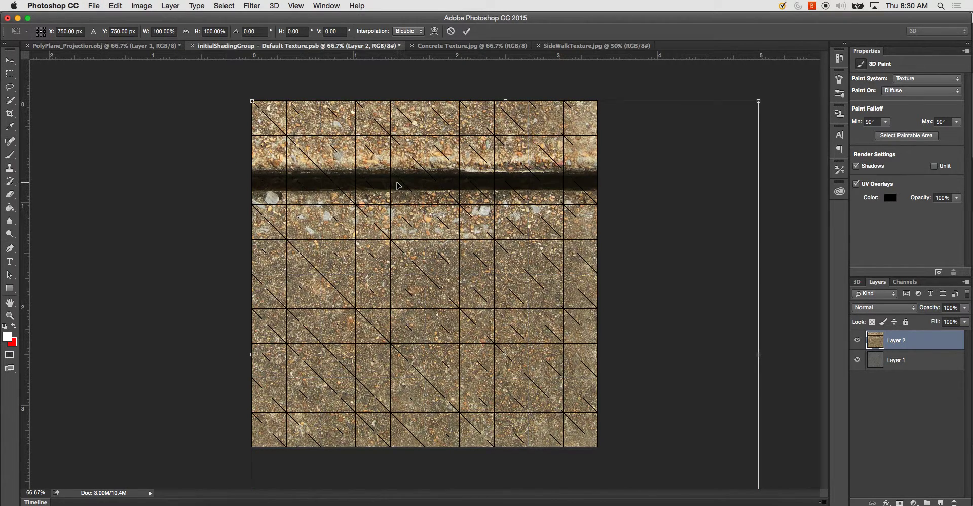
pyautogui.press('super+minus')
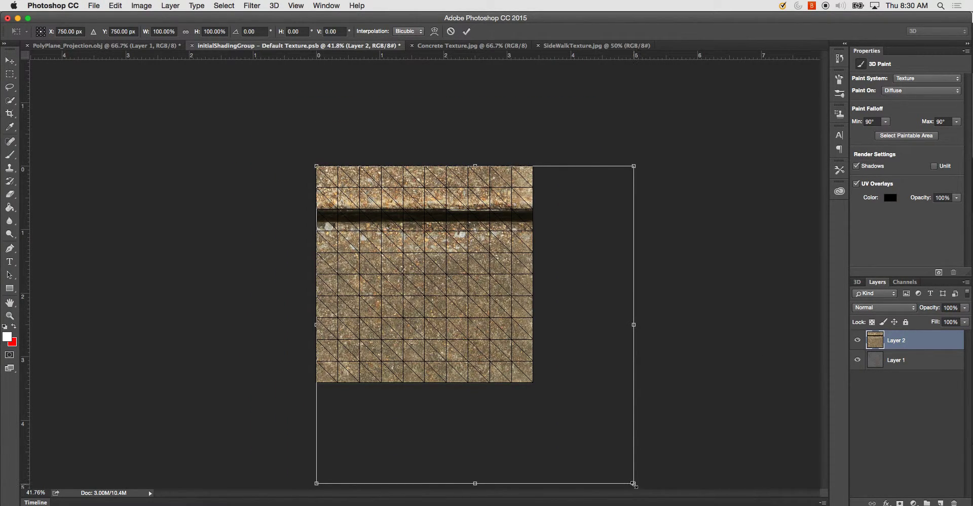
pyautogui.moveTo(634, 483); pyautogui.dragTo(384, 233)
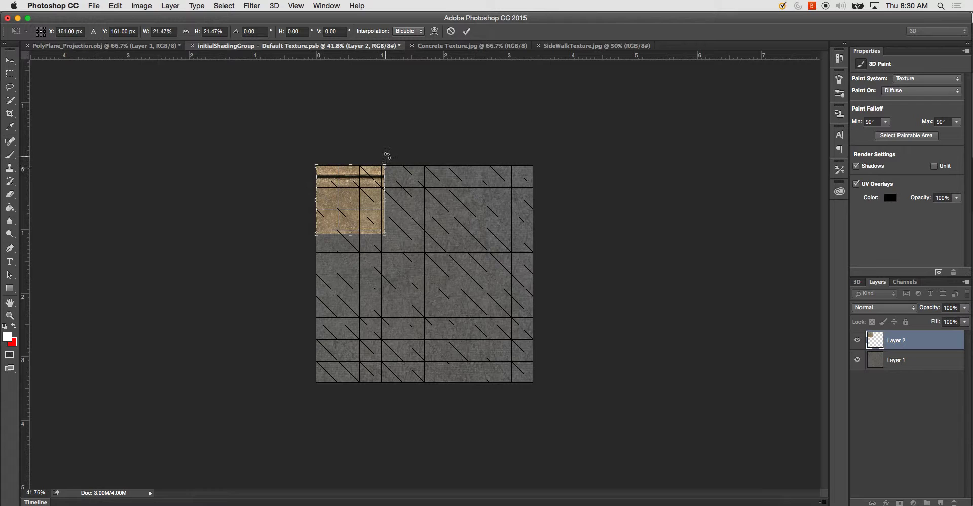
pyautogui.moveTo(389, 155); pyautogui.dragTo(305, 163)
pyautogui.moveTo(366, 194); pyautogui.dragTo(515, 195)
pyautogui.moveTo(465, 232); pyautogui.dragTo(488, 206)
pyautogui.press('Return')
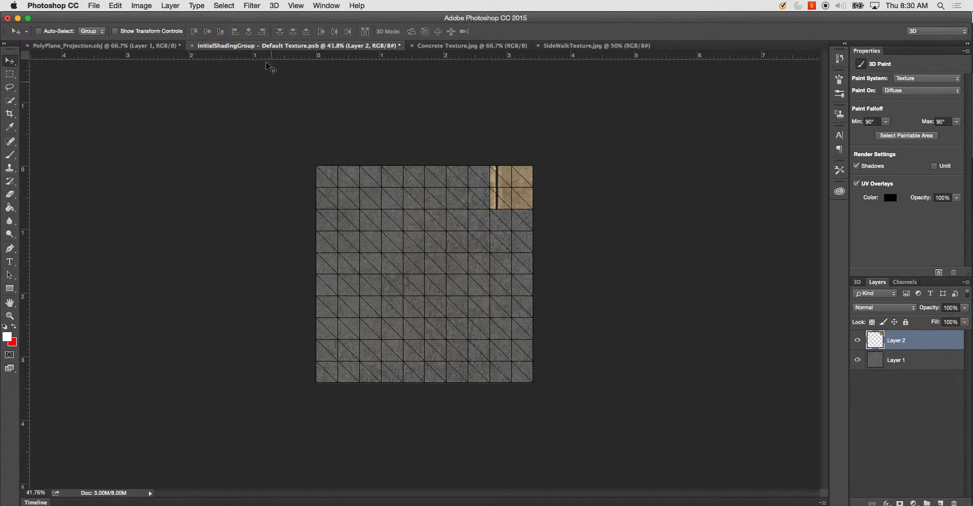
# - Paste the sidewalk texture as a new layer into the PolyPlane_Projection.obj document
pyautogui.click(129, 47)
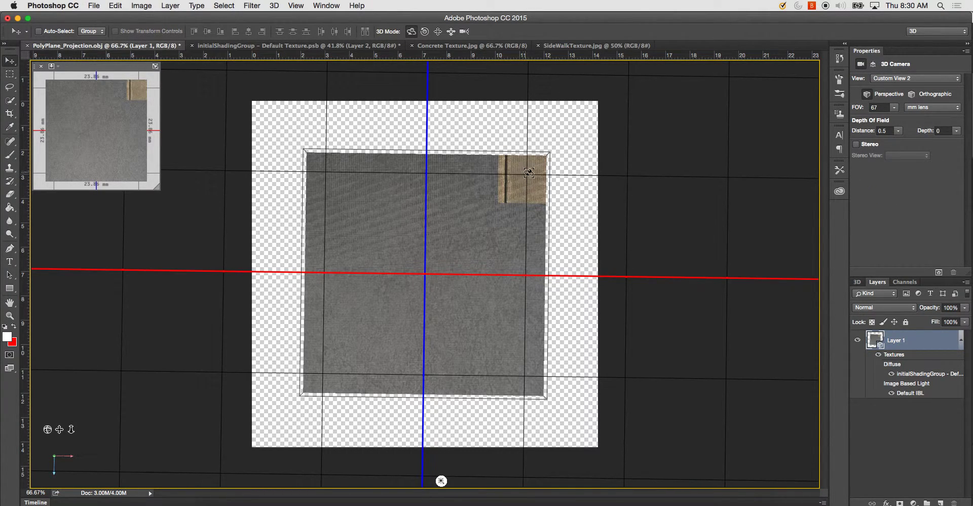
pyautogui.press('super')
pyautogui.press('super+v')
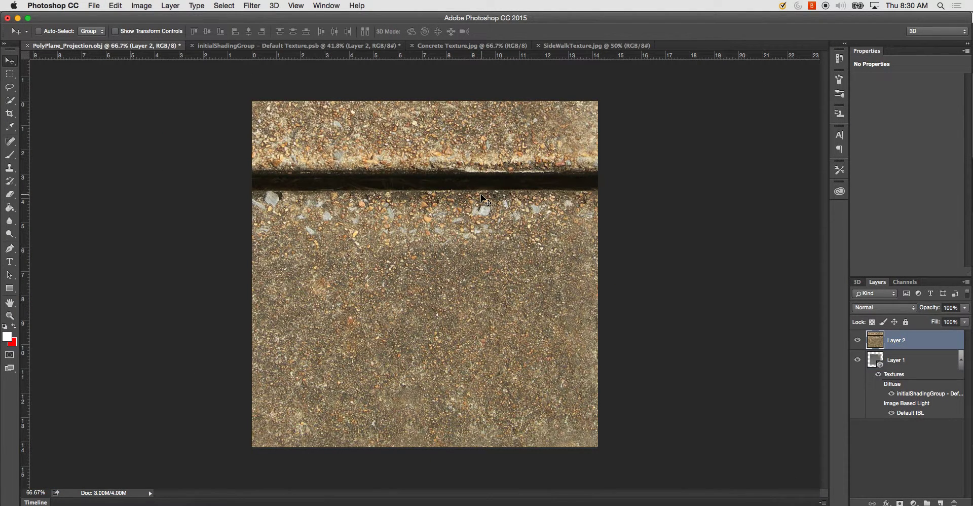
pyautogui.press('super+t')
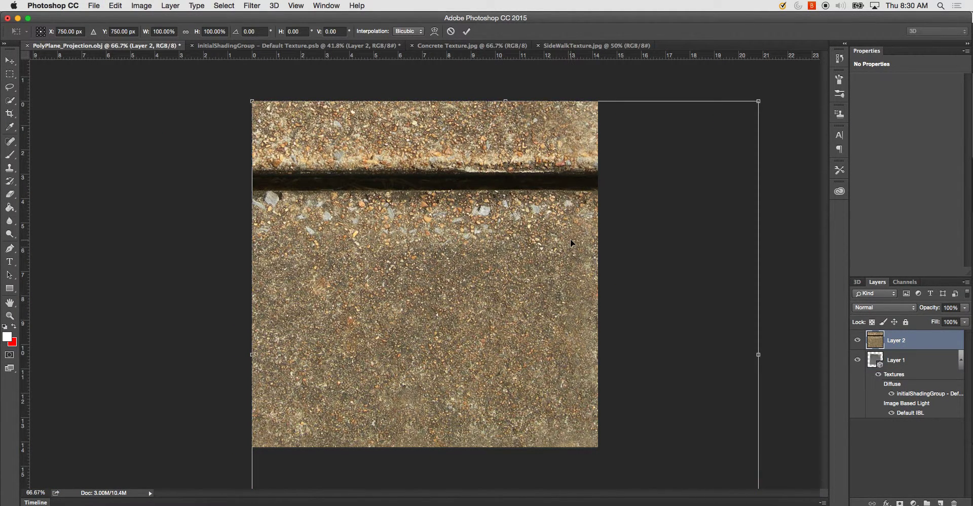
# - Scale the pasted patch to 13.93%, rotate it −90° and move it to the top edge
pyautogui.press('super+minus')
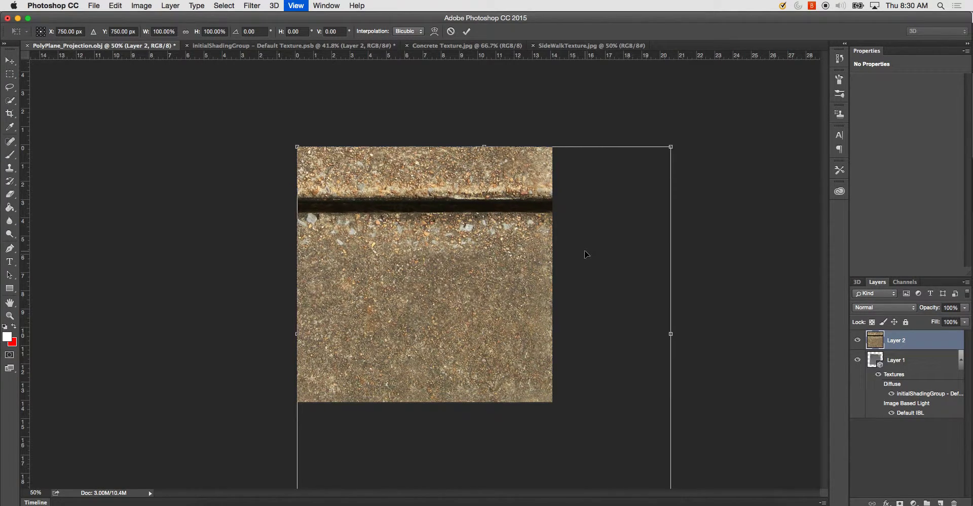
pyautogui.press('super+minus')
pyautogui.moveTo(592, 441); pyautogui.dragTo(407, 256)
pyautogui.moveTo(417, 181); pyautogui.dragTo(330, 172)
pyautogui.moveTo(405, 256); pyautogui.dragTo(446, 221)
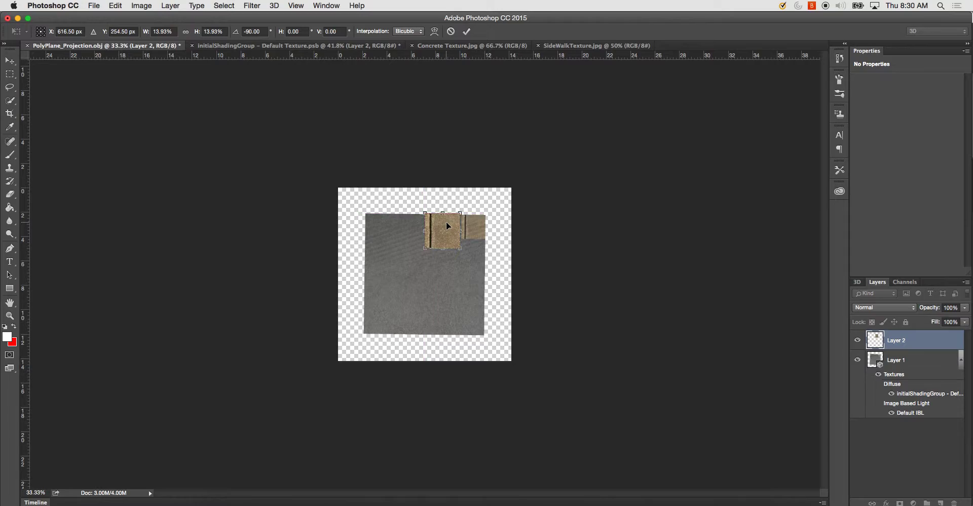
pyautogui.press('super+equal')
pyautogui.press('super+equal')
pyautogui.press('super+equal')
pyautogui.press('super+equal')
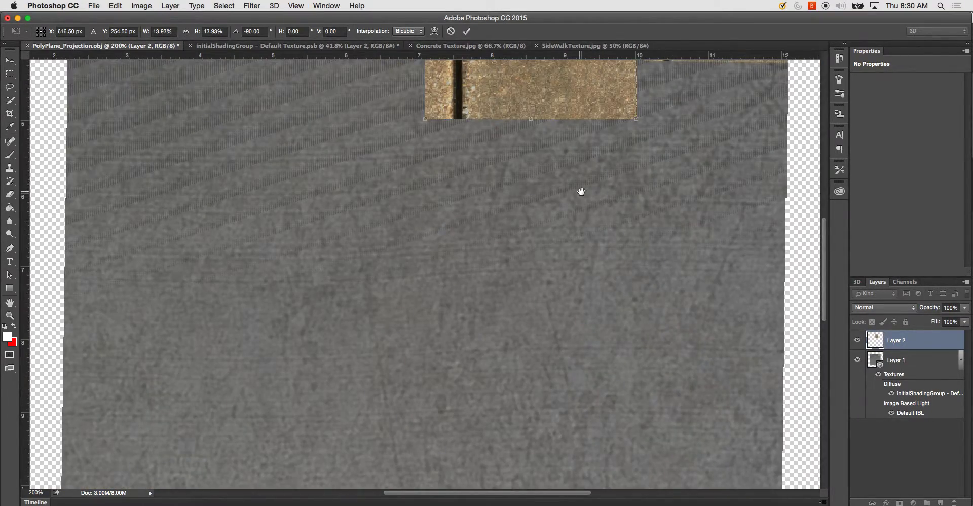
# - Refine Layer 2 to 9.46% scale and −89.22° rotation beside the first patch, then commit
pyautogui.scroll(10, 582, 191)
pyautogui.hscroll(3, 581, 191)
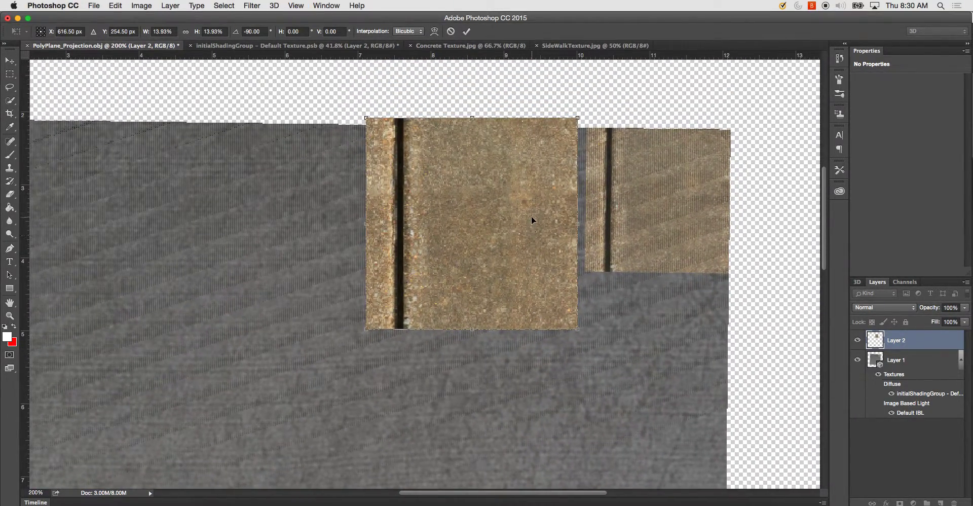
pyautogui.moveTo(531, 216); pyautogui.dragTo(531, 224)
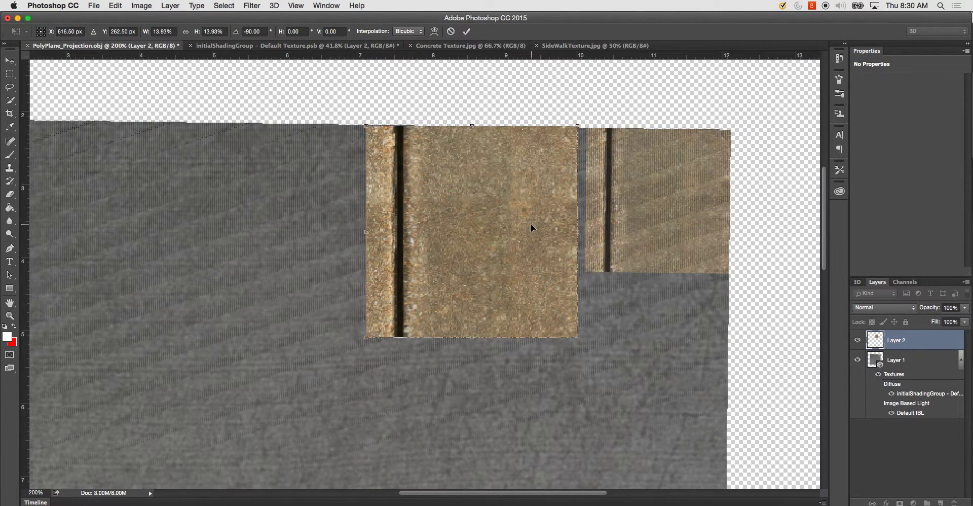
pyautogui.press('Right')
pyautogui.press('Right')
pyautogui.press('Right')
pyautogui.press('Right')
pyautogui.press('Right')
pyautogui.press('Down')
pyautogui.press('Down')
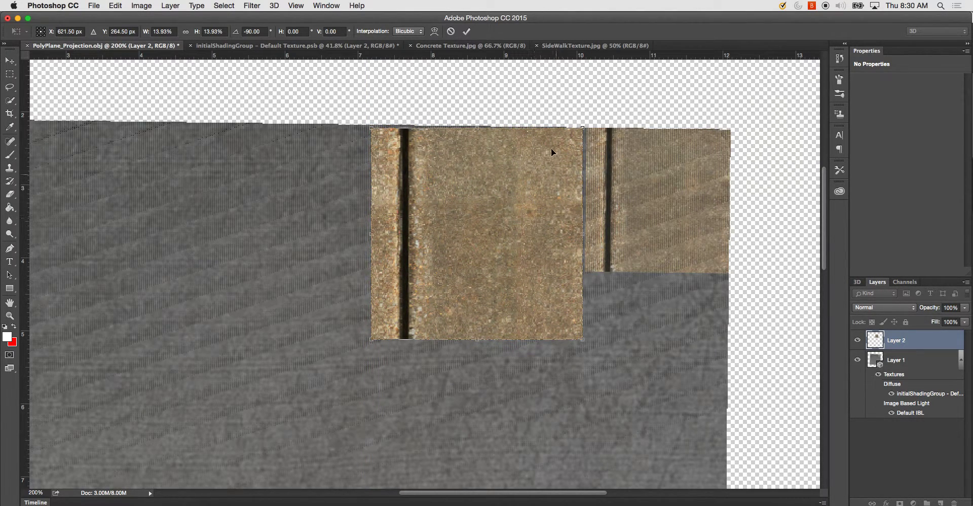
pyautogui.moveTo(589, 121); pyautogui.dragTo(589, 120)
pyautogui.moveTo(561, 169); pyautogui.dragTo(562, 166)
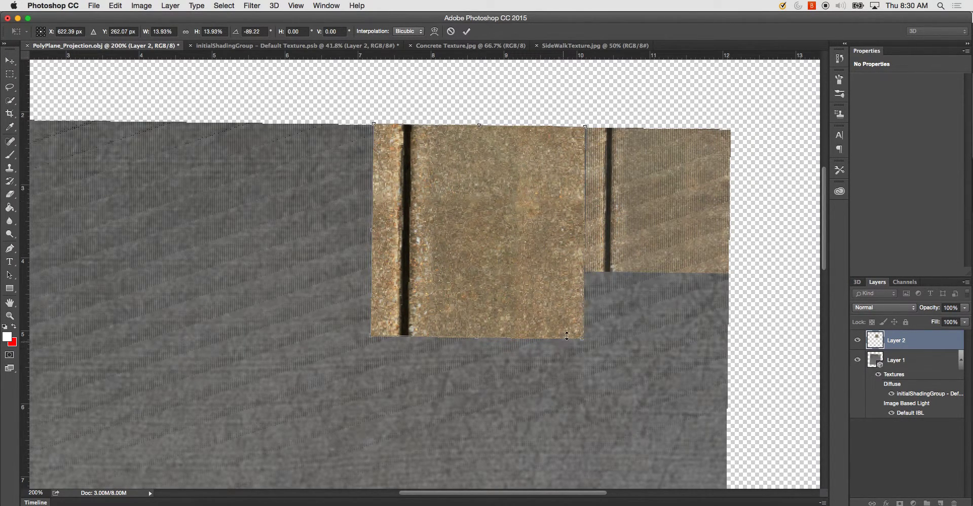
pyautogui.moveTo(583, 339); pyautogui.dragTo(513, 273)
pyautogui.press('Return')
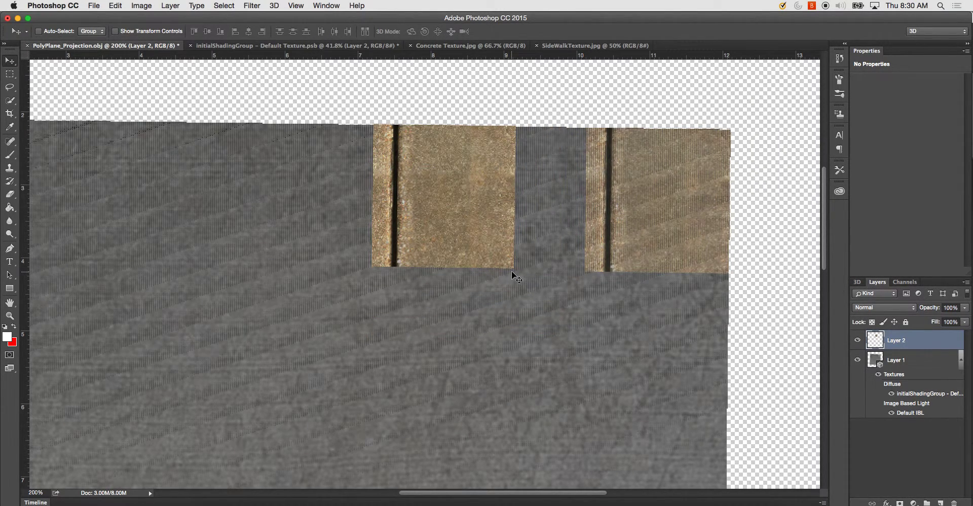
# - Merge Layer 2 down into the 3D plane layer
pyautogui.rightClick(903, 338)
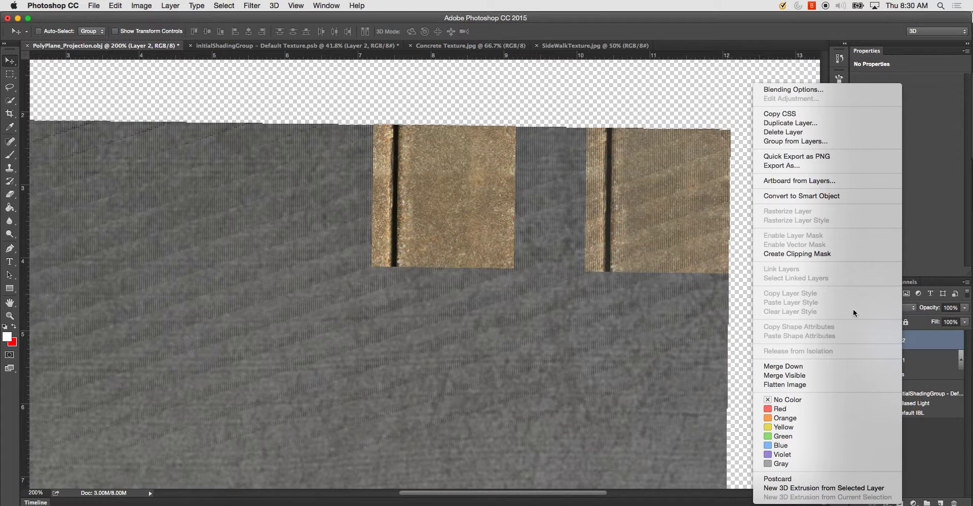
pyautogui.click(804, 365)
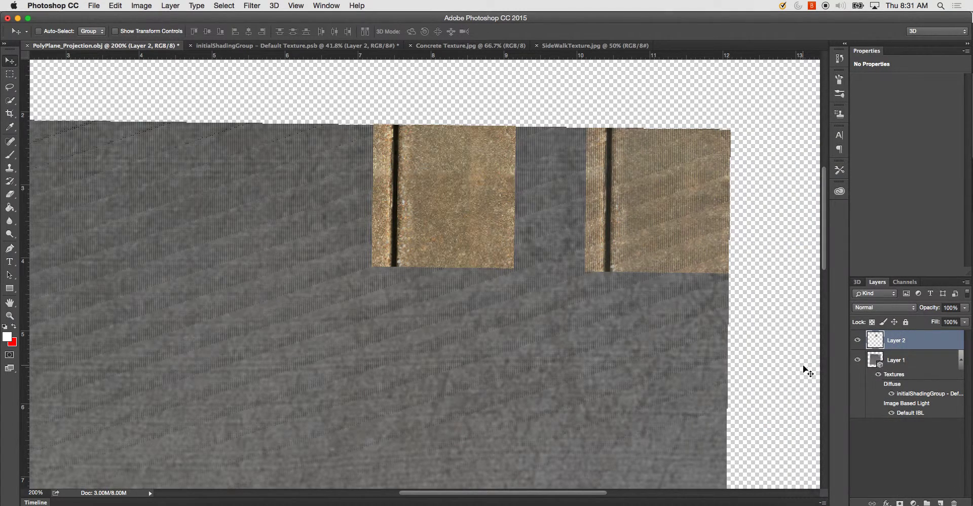
pyautogui.rightClick(894, 340)
pyautogui.click(806, 369)
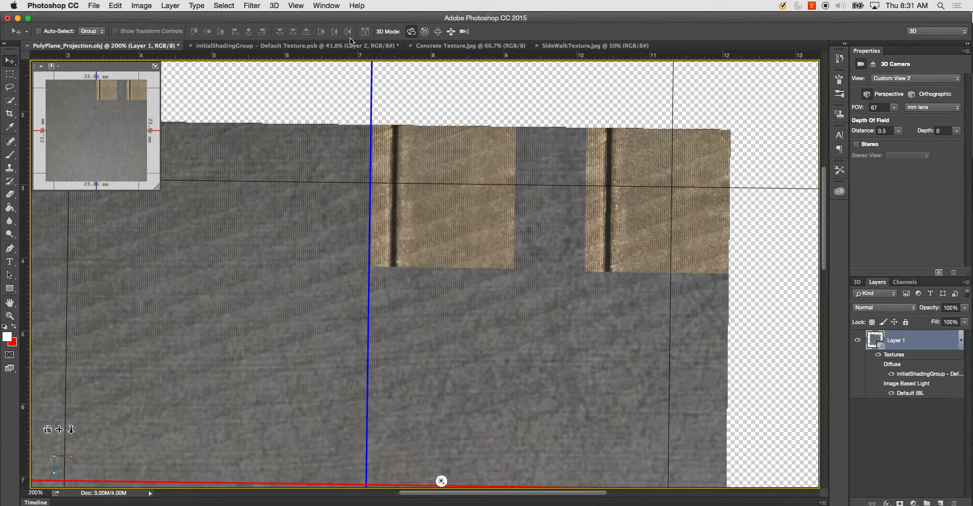
# - View the initialShadingGroup Default Texture document at 100% zoom
pyautogui.click(306, 47)
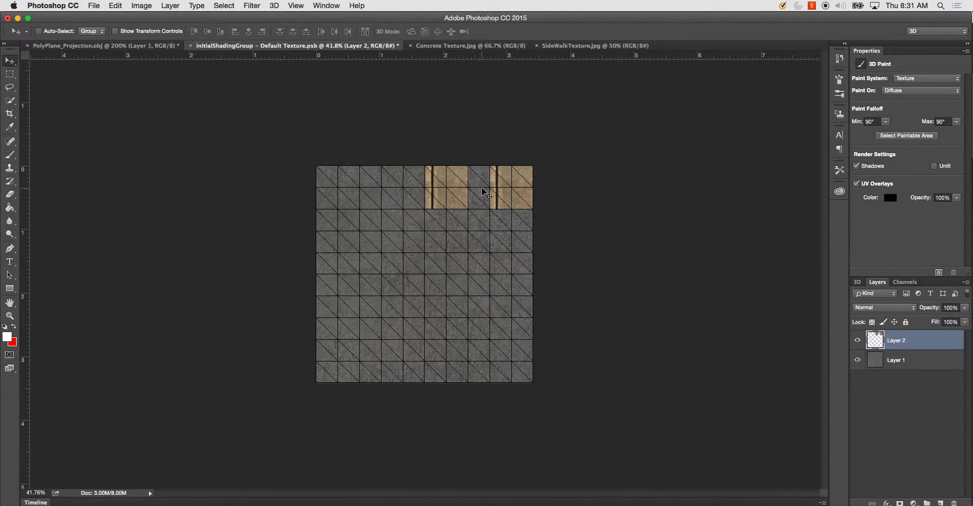
pyautogui.press('super+plus')
pyautogui.press('super+plus')
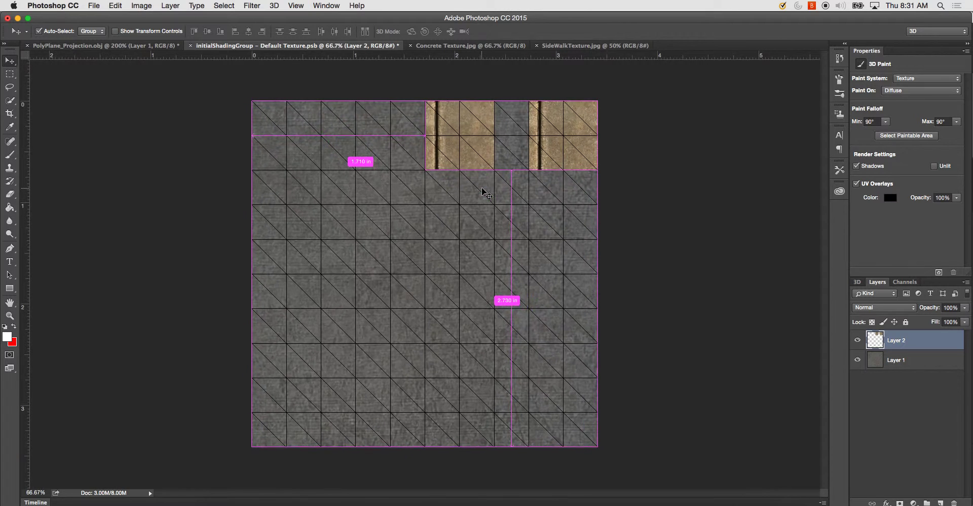
pyautogui.press('super+plus')
pyautogui.scroll(4, 479, 195)
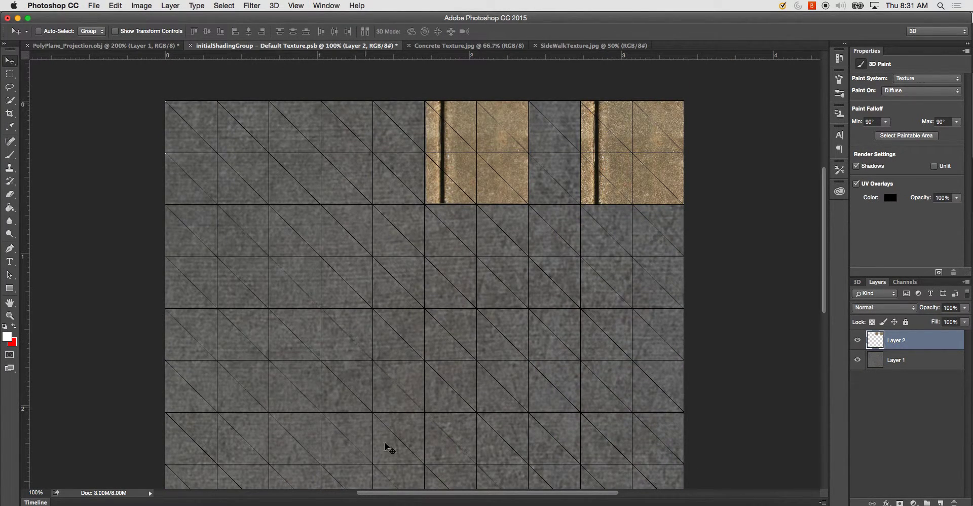
pyautogui.click(496, 503)
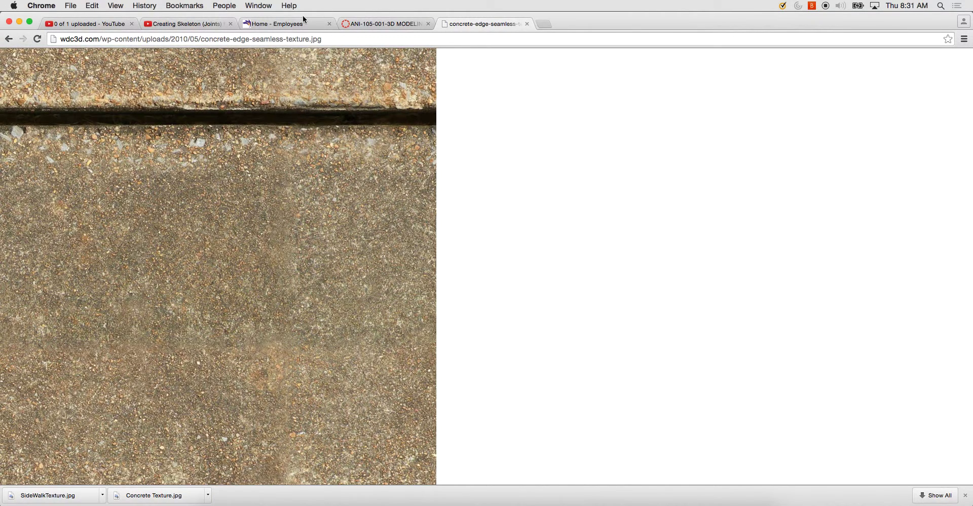
# - Inspect the deselected, textured plane in Maya from a tumbled view, then return to Photoshop
pyautogui.click(309, 38)
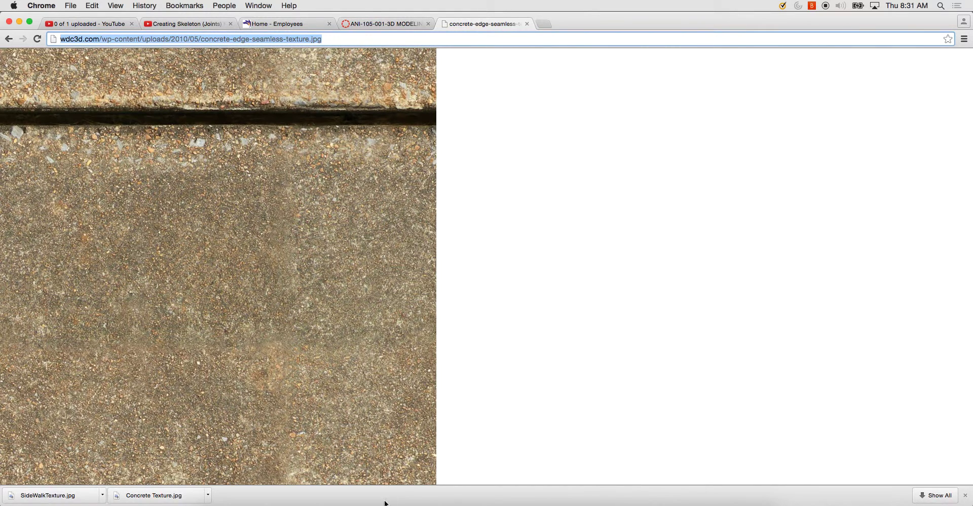
pyautogui.click(357, 496)
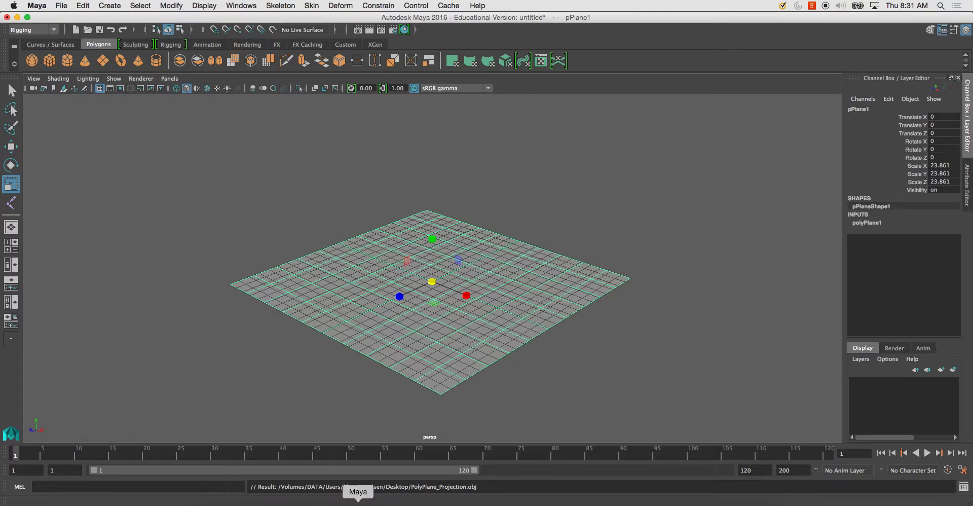
pyautogui.click(357, 434)
pyautogui.moveTo(349, 389); pyautogui.dragTo(495, 495)
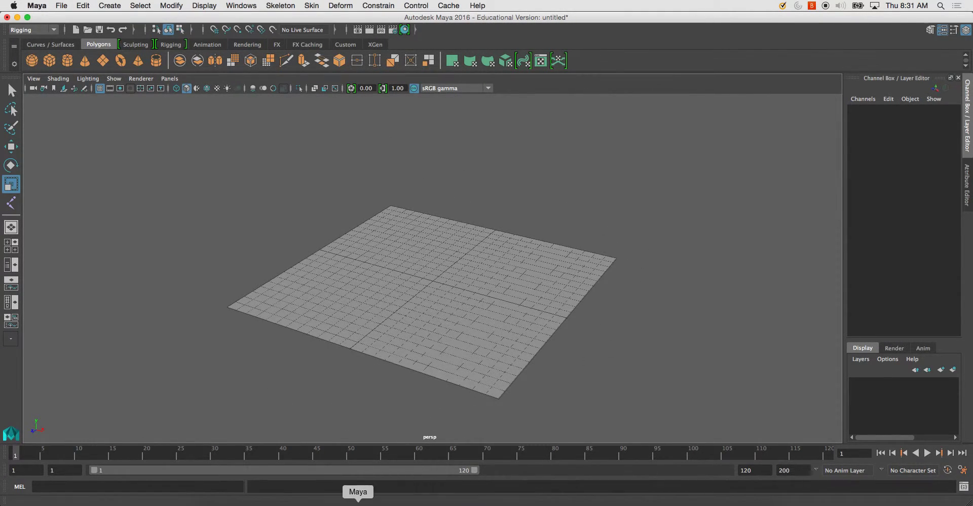
pyautogui.click(255, 501)
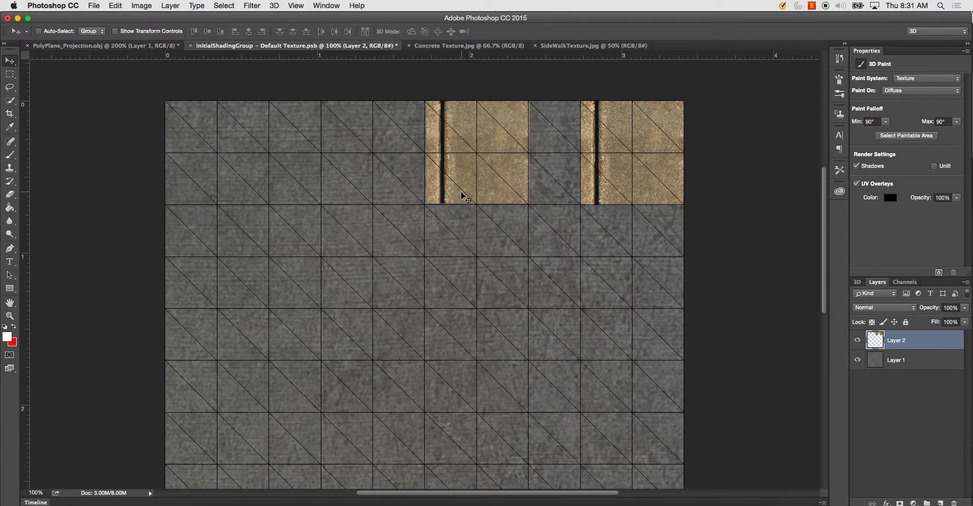
# - Fit the texture canvas on screen and begin Save As with Desktop as the destination
pyautogui.press('super+0')
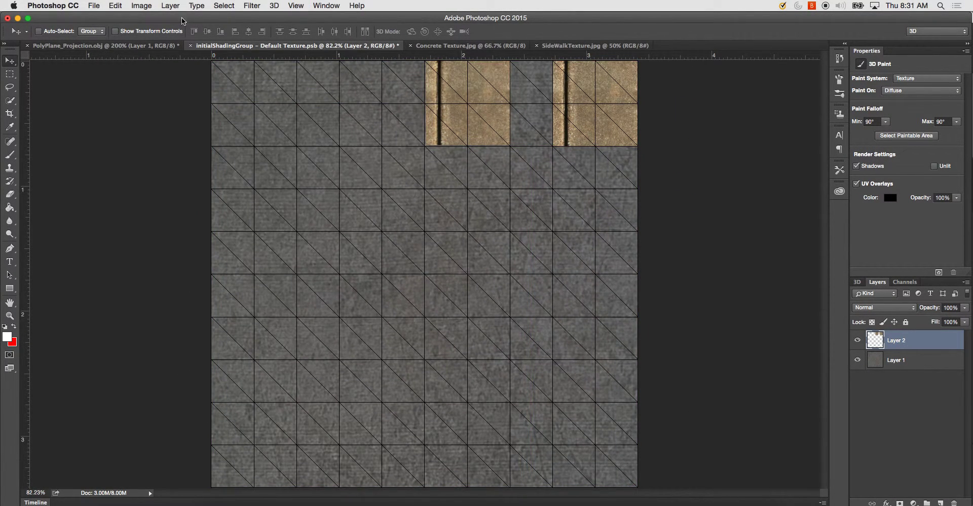
pyautogui.click(94, 6)
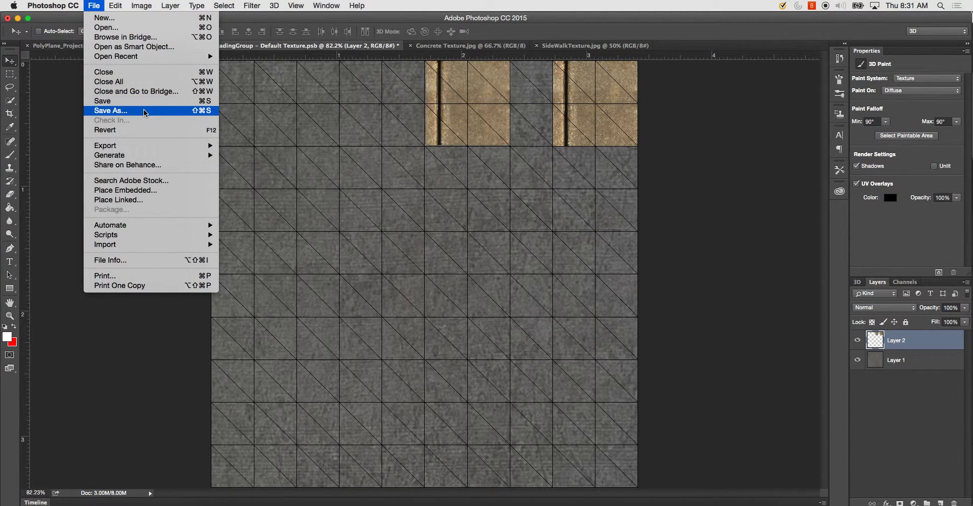
pyautogui.click(145, 112)
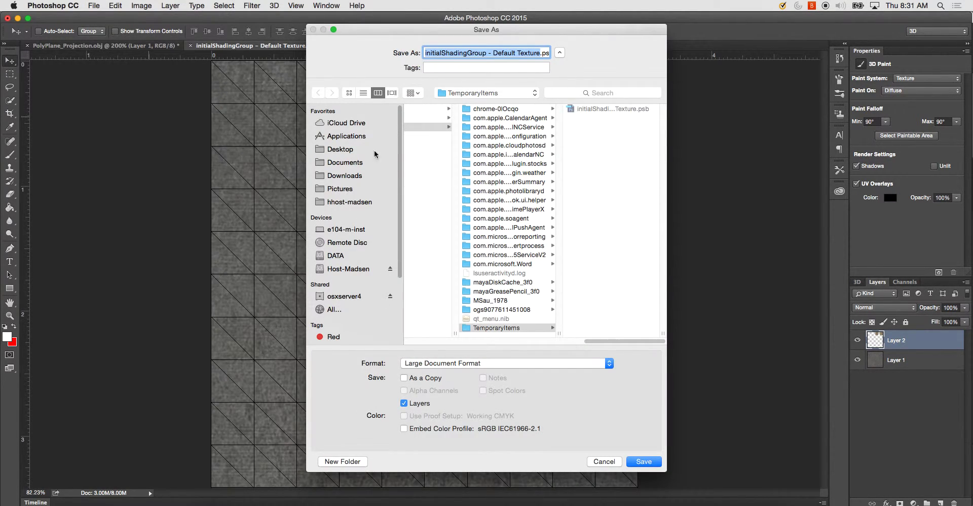
pyautogui.click(347, 152)
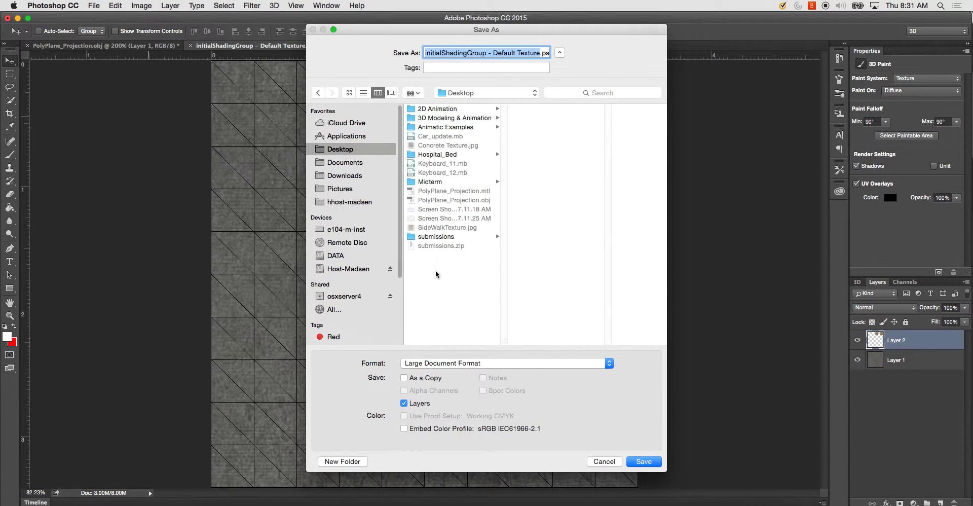
pyautogui.click(543, 53)
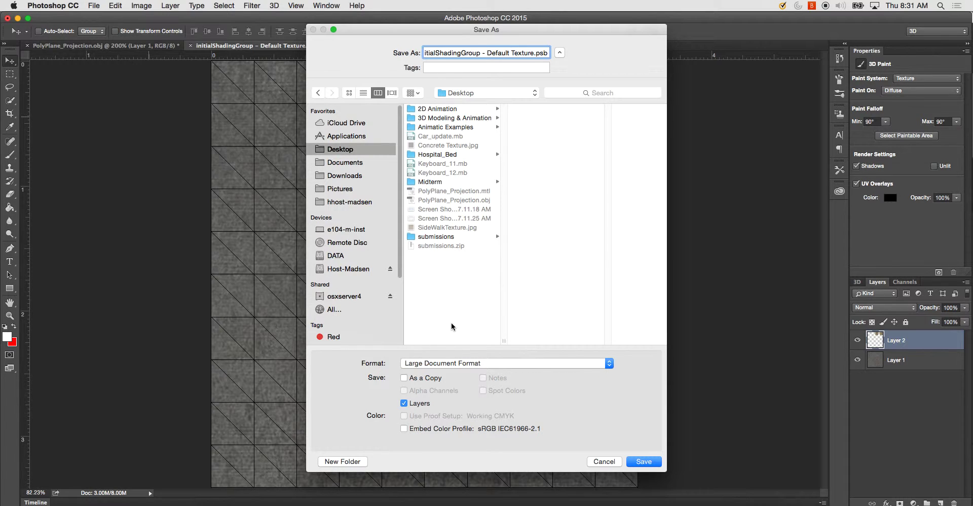
# - Save the texture to the Desktop as Street_Projection_Texutre.tga, Targa at 32 bits/pixel
pyautogui.click(454, 363)
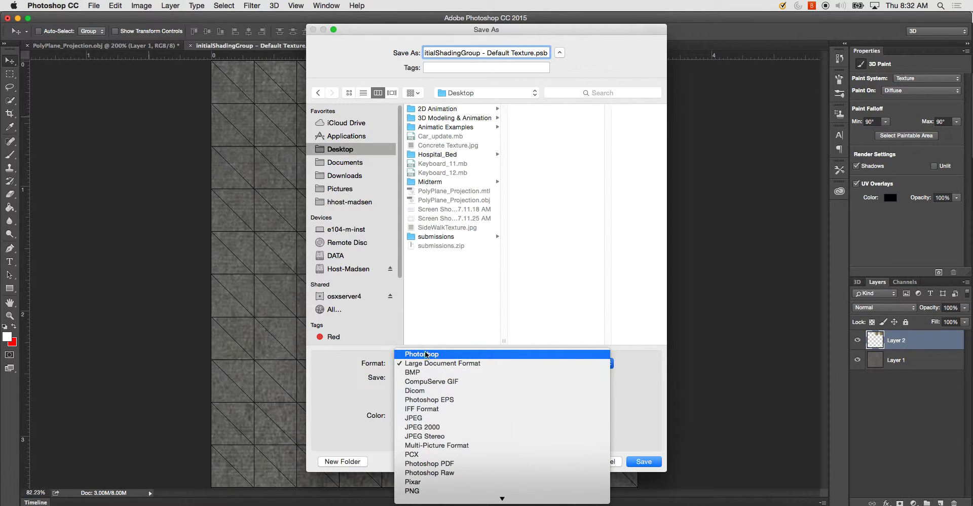
pyautogui.click(349, 380)
pyautogui.click(463, 365)
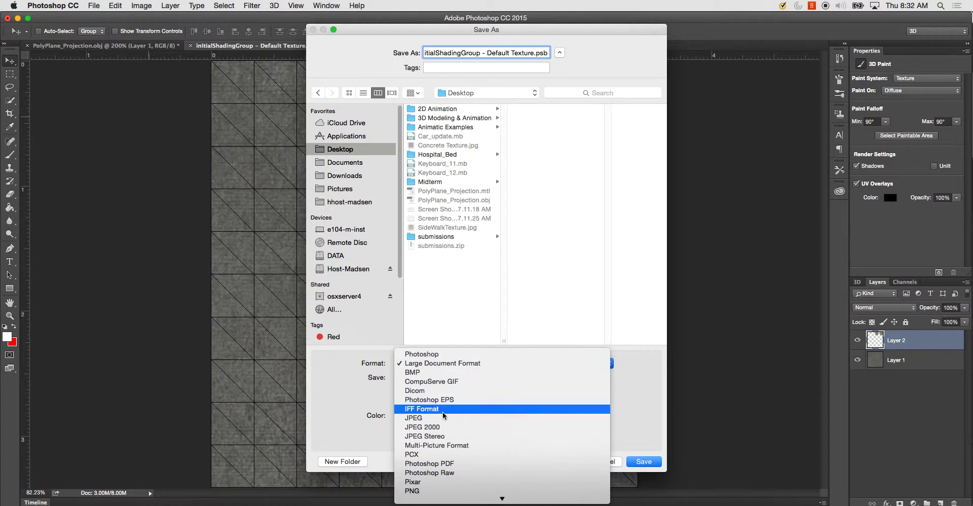
pyautogui.click(358, 383)
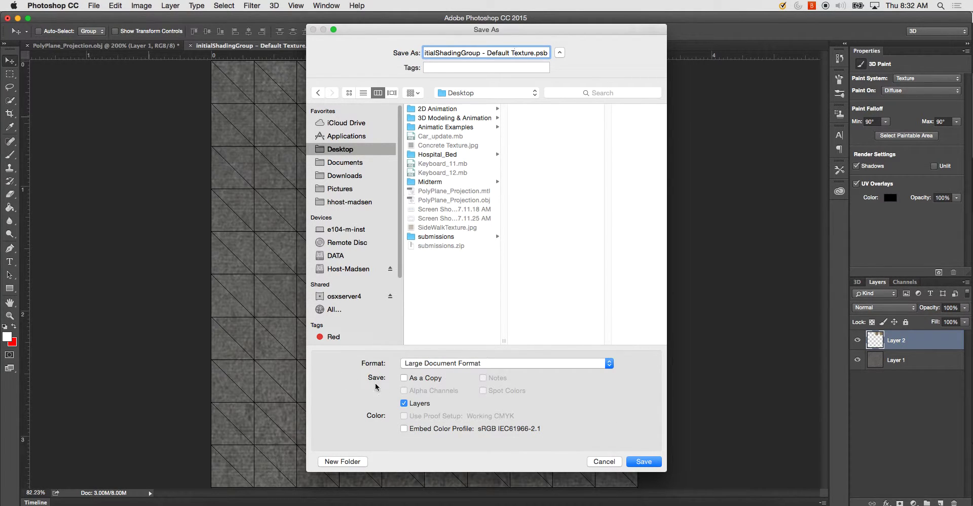
pyautogui.click(420, 364)
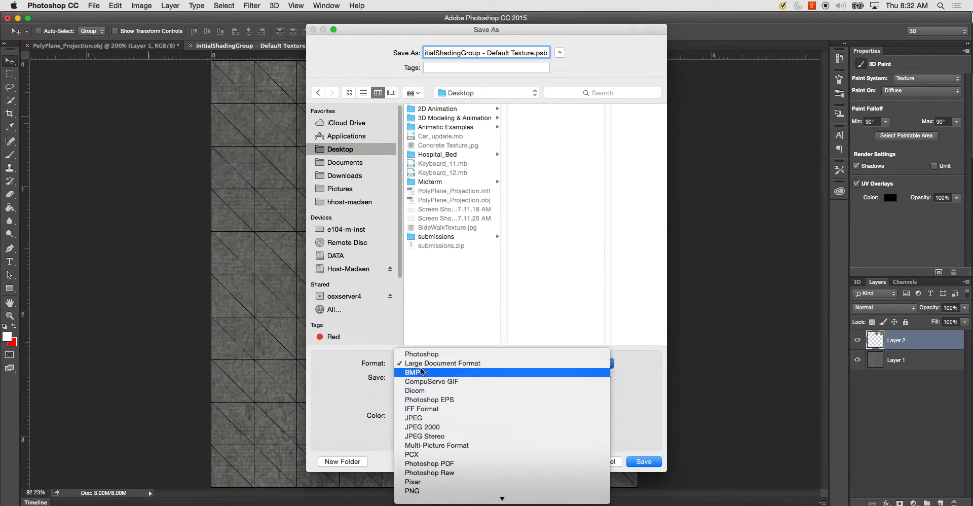
pyautogui.scroll(-3, 452, 463)
pyautogui.click(451, 469)
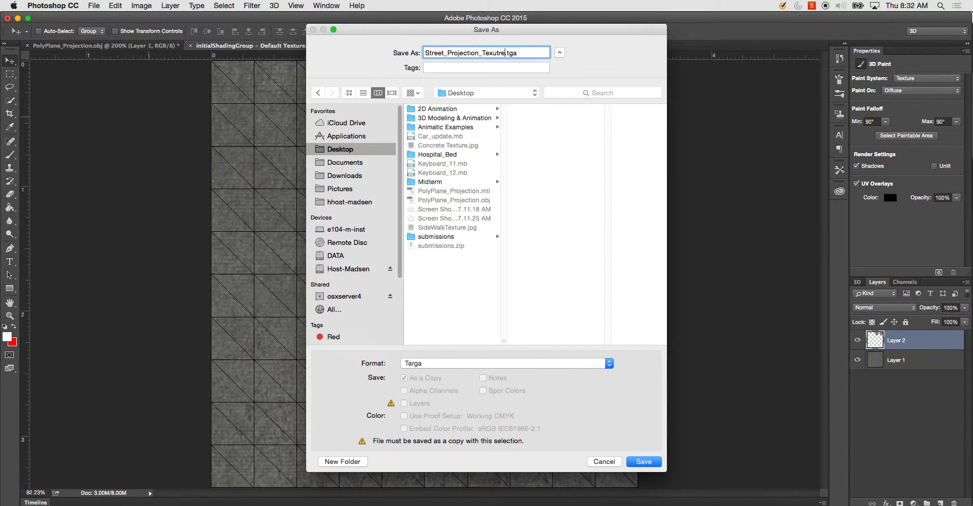
pyautogui.press('Return')
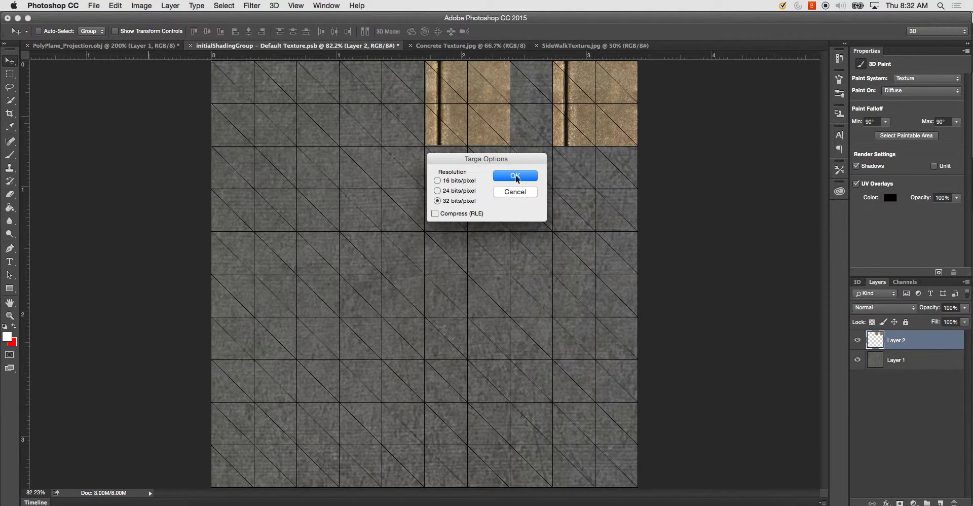
pyautogui.click(516, 176)
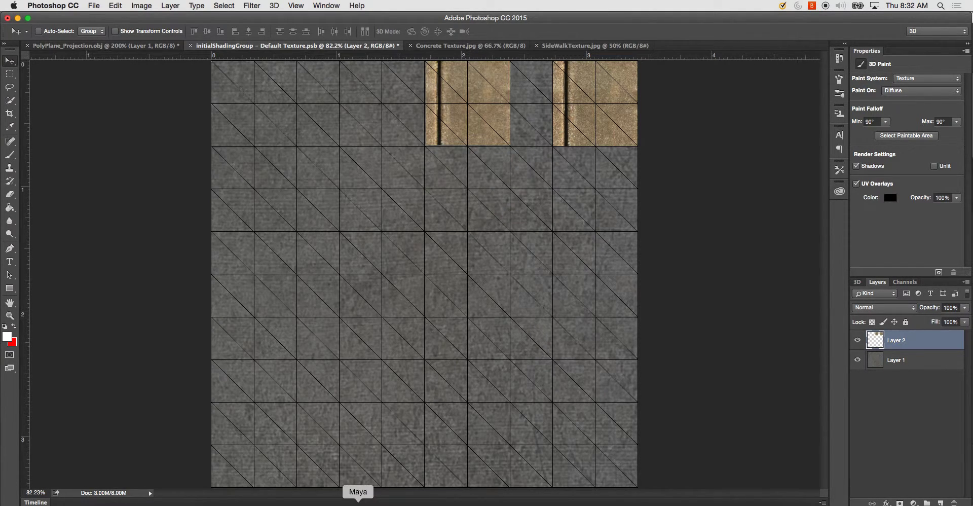
pyautogui.click(358, 502)
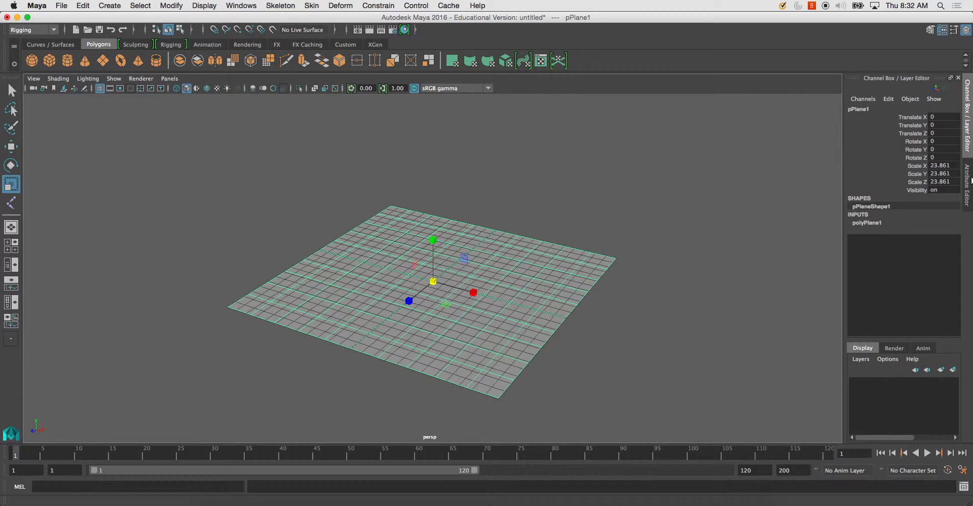
# - Replace the plane's lambert1 with a new Lambert material, lambert2, and map its Color
pyautogui.click(972, 180)
pyautogui.click(947, 110)
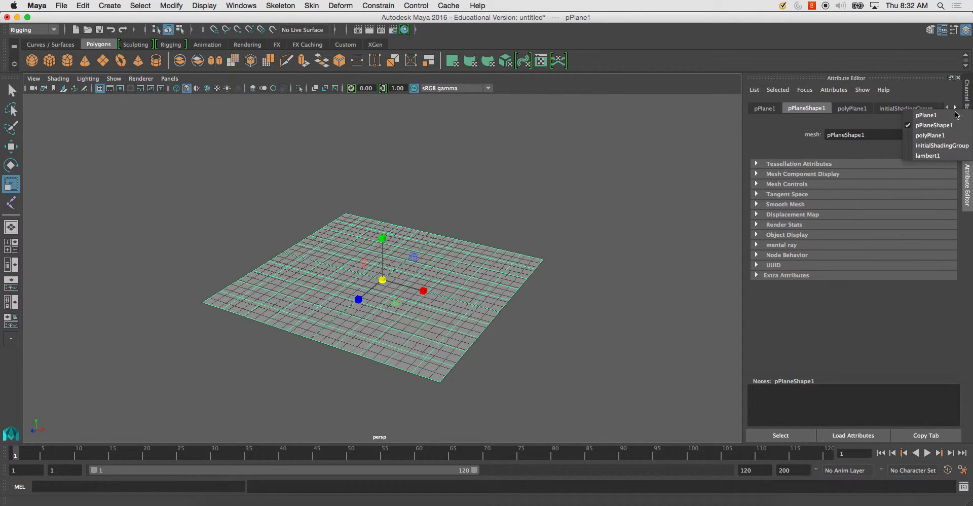
pyautogui.click(927, 155)
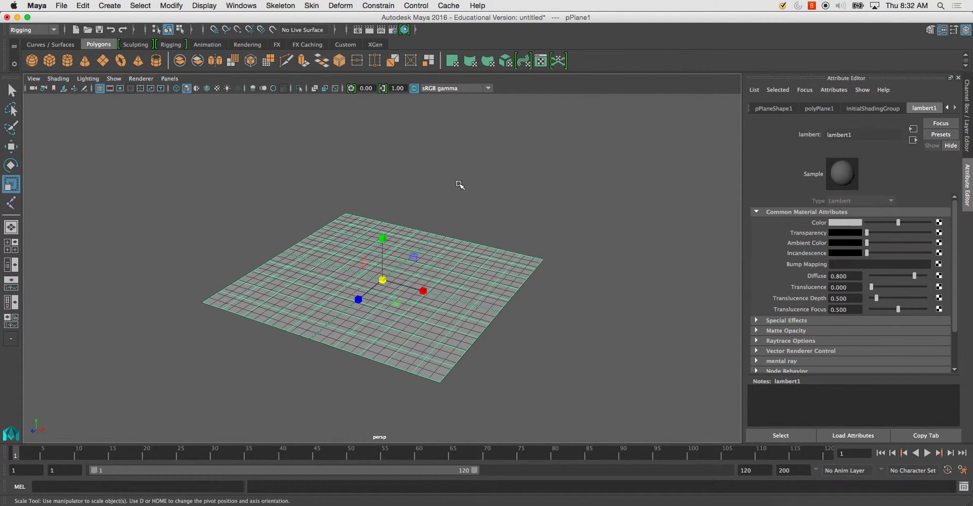
pyautogui.rightClick(436, 254)
pyautogui.click(428, 492)
pyautogui.click(407, 215)
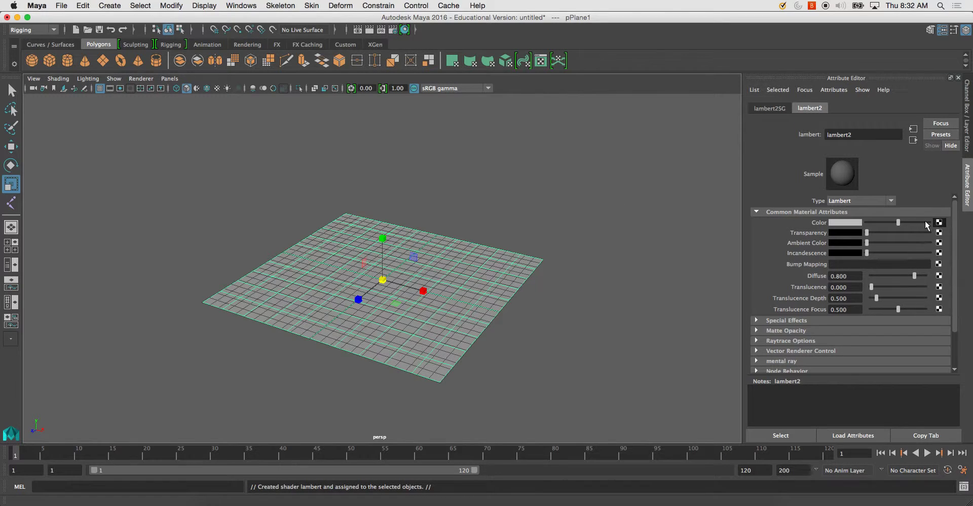
pyautogui.click(939, 222)
# - Load Street_Projection_Texutre.tga from the Desktop as a file texture for lambert2's Color
pyautogui.click(433, 181)
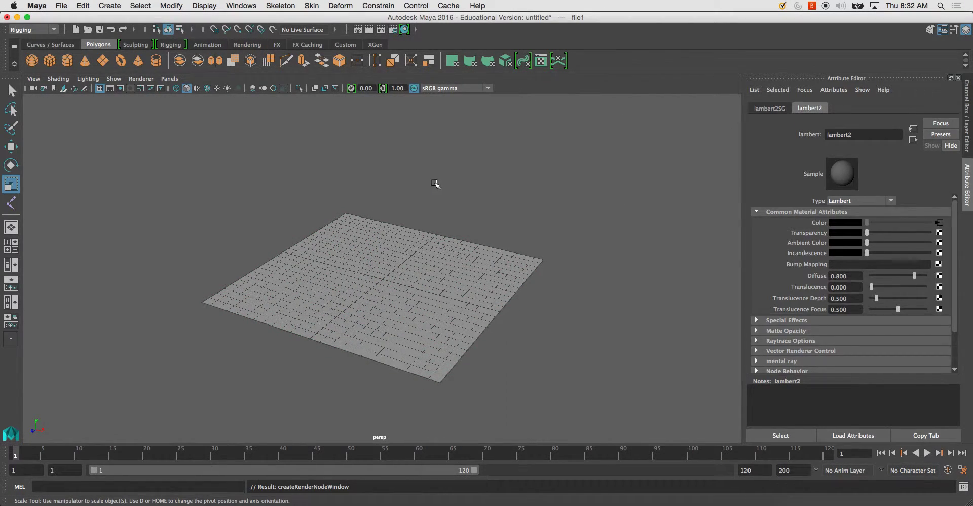
pyautogui.click(942, 247)
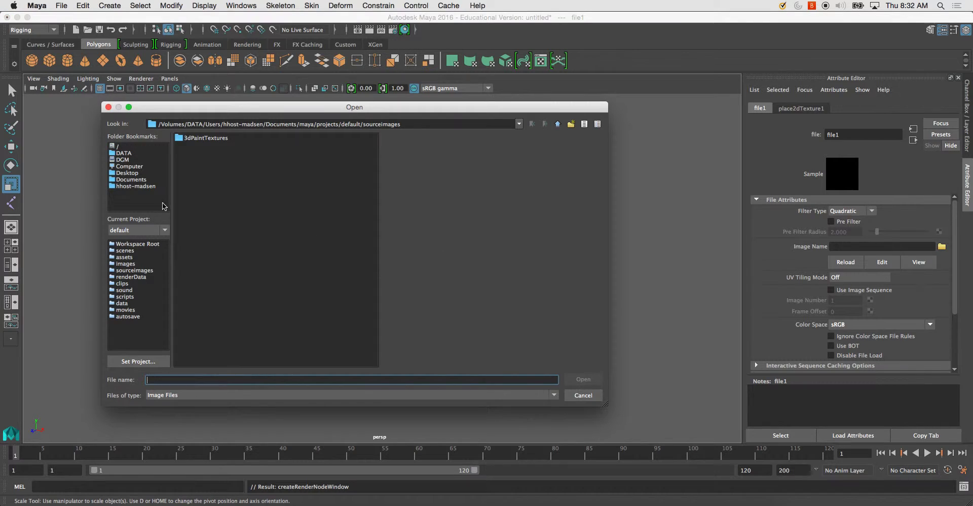
pyautogui.click(128, 173)
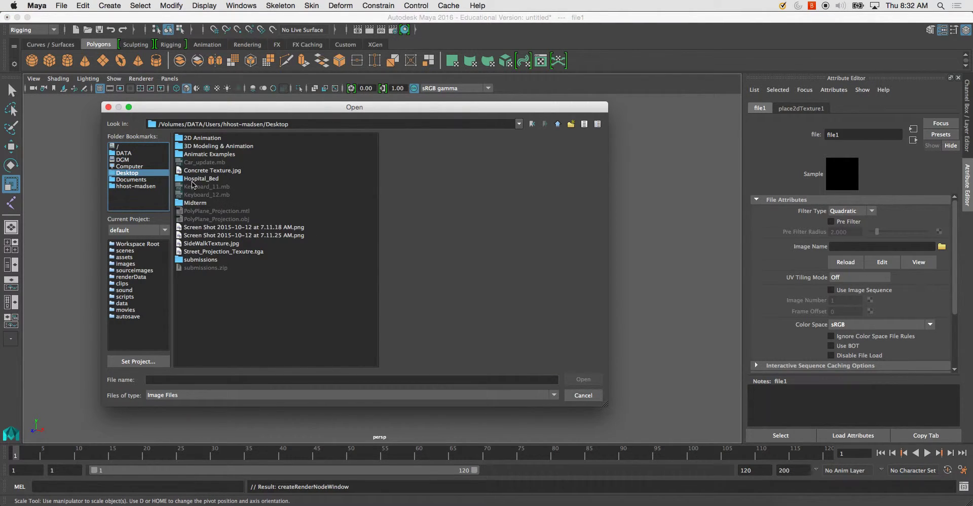
pyautogui.click(214, 252)
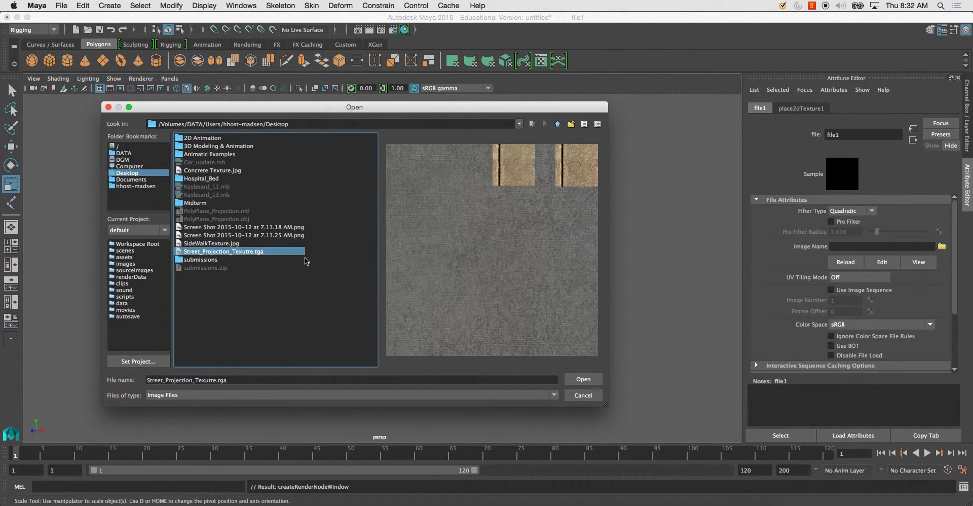
pyautogui.click(582, 379)
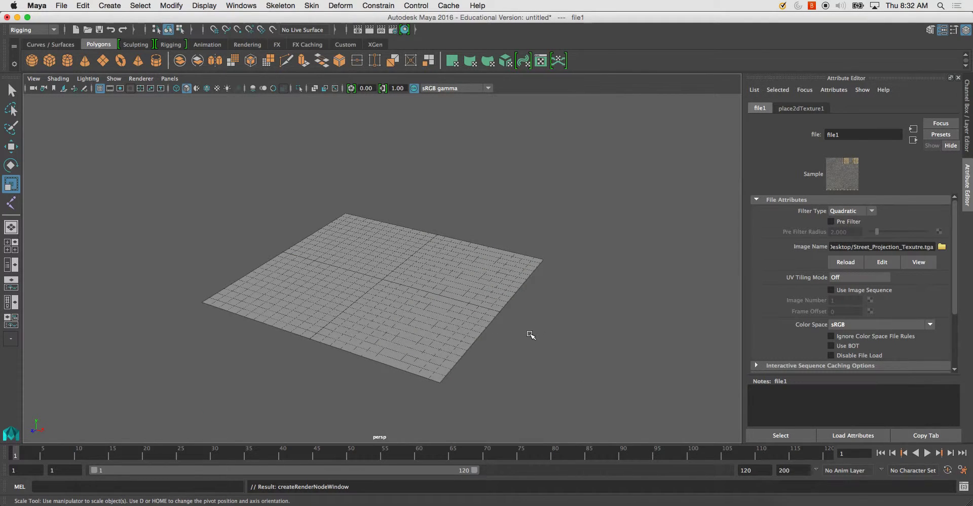
# - Inspect the plane up close in textured display mode (6), then return to Photoshop
pyautogui.press('6')
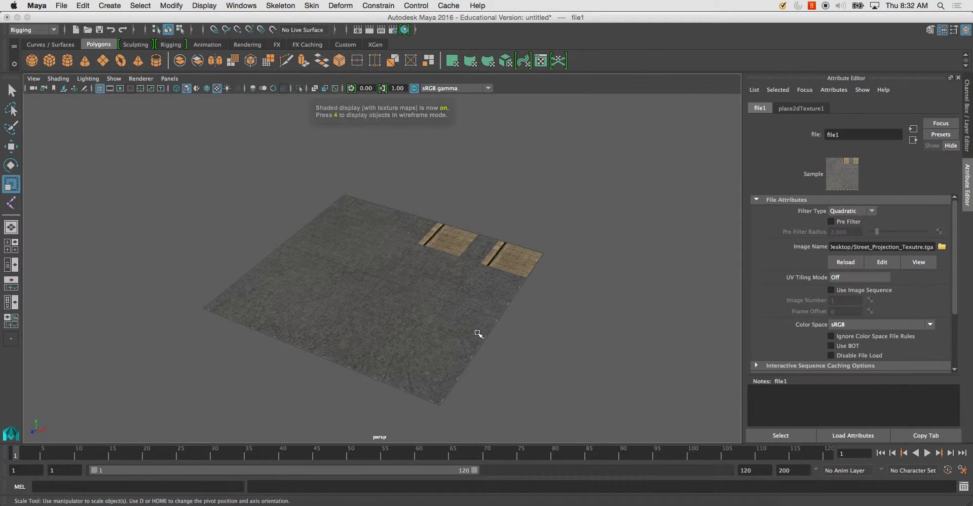
pyautogui.moveTo(500, 336); pyautogui.dragTo(363, 291)
pyautogui.click(496, 289)
pyautogui.click(528, 215)
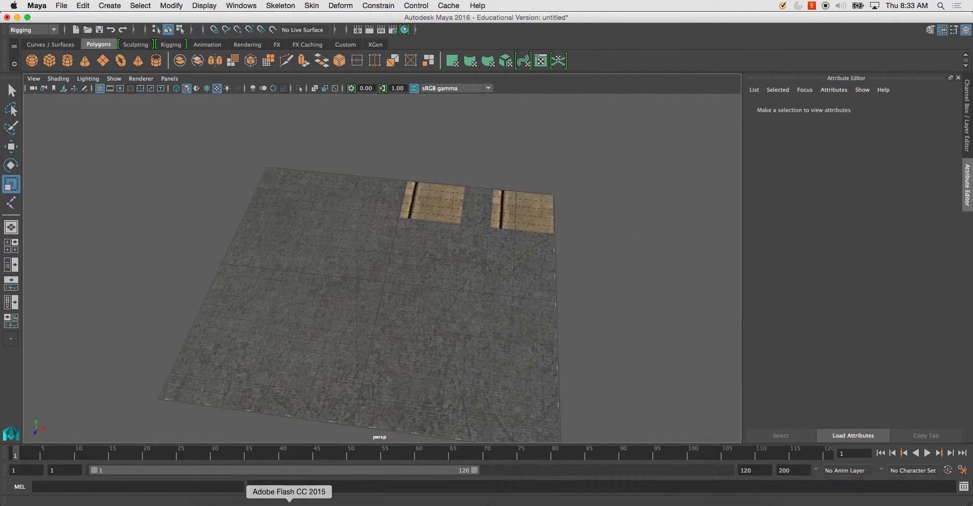
pyautogui.click(250, 501)
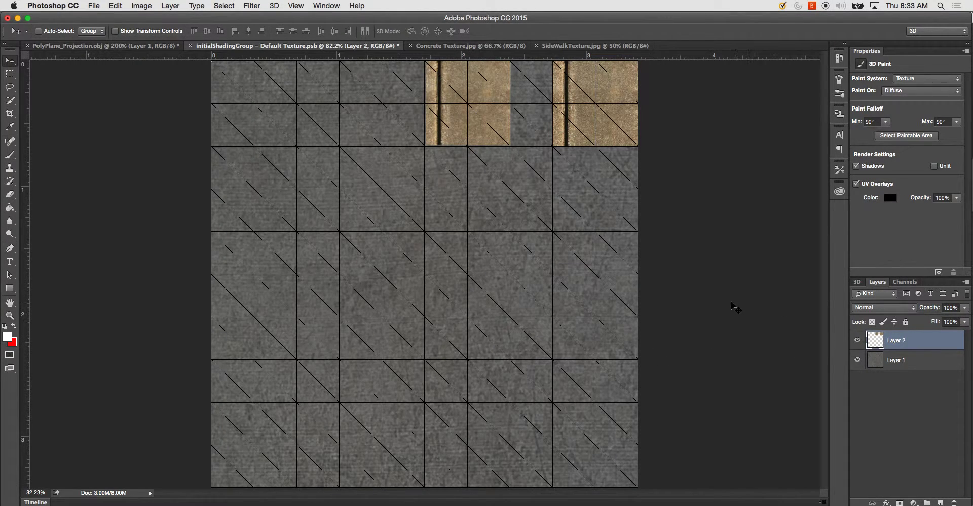